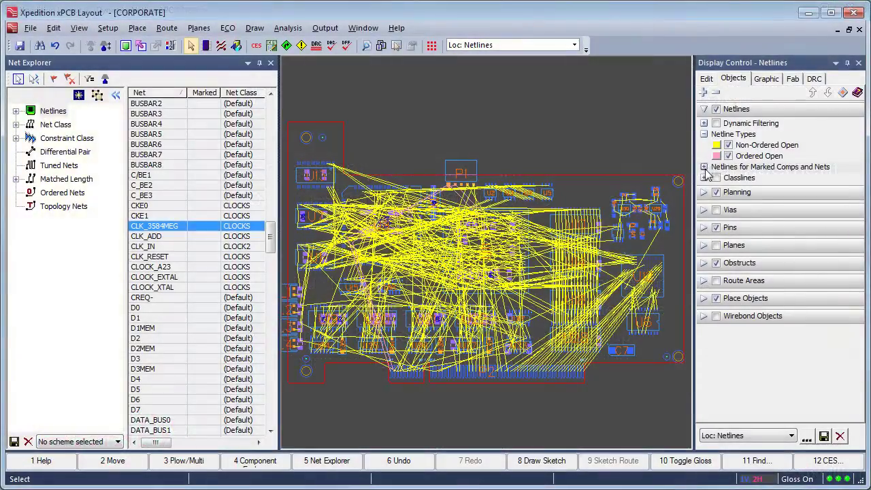
Step: Enable From Marked Nets, mark and unmark CLK_3584MEG, then mark the BSYNC differential pair
left_click(715, 201)
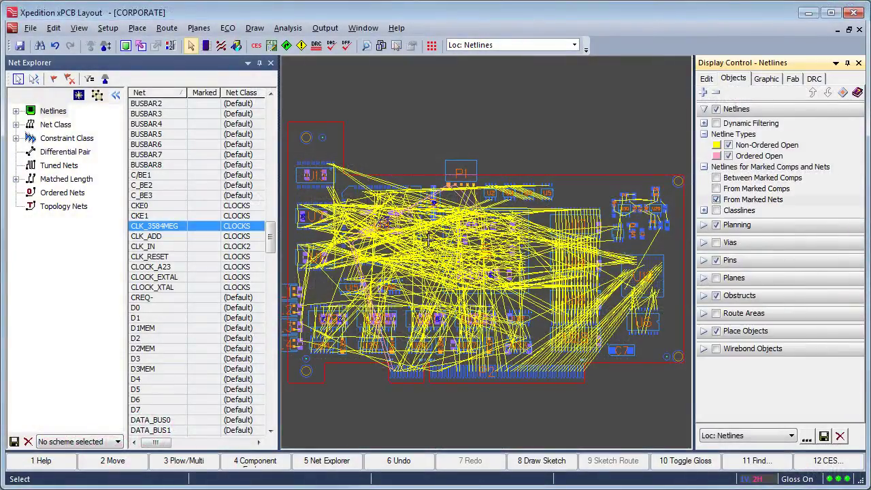
left_click(212, 231)
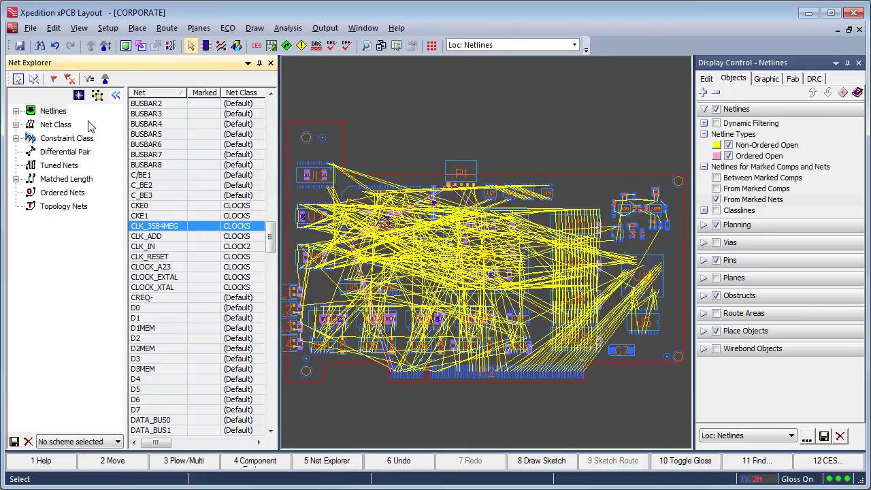
left_click(54, 79)
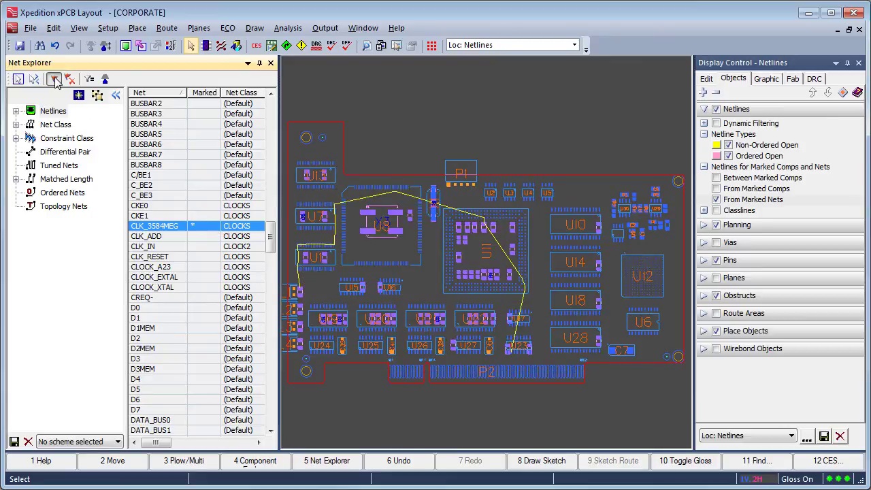
left_click(54, 79)
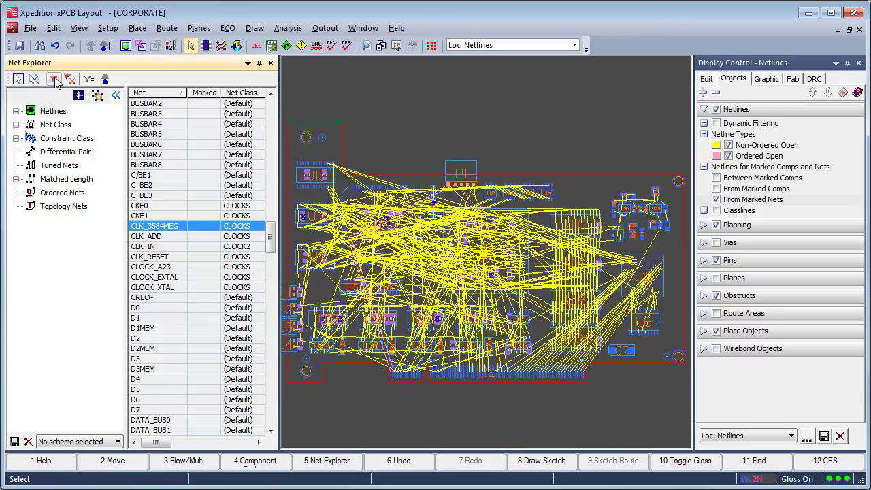
left_click(63, 152)
left_click(54, 79)
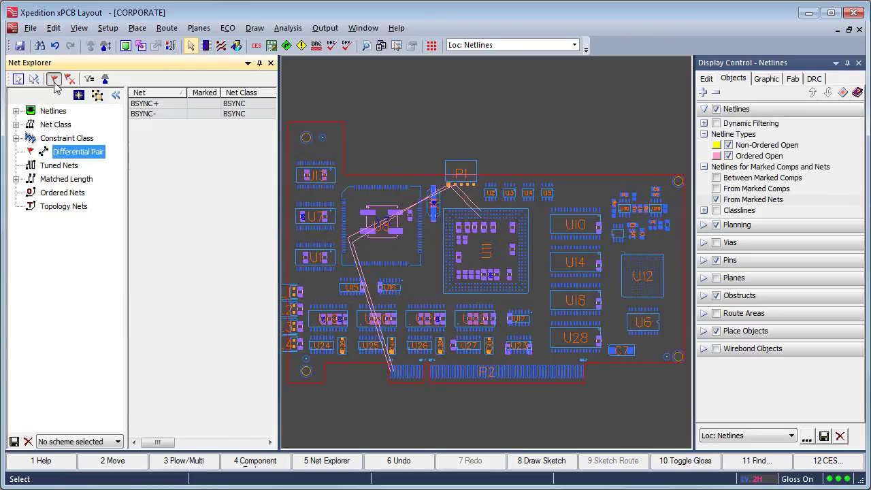
Step: Mark the ADDR and DATA user groups under Planning Groups, then unmark all nets
left_click(16, 112)
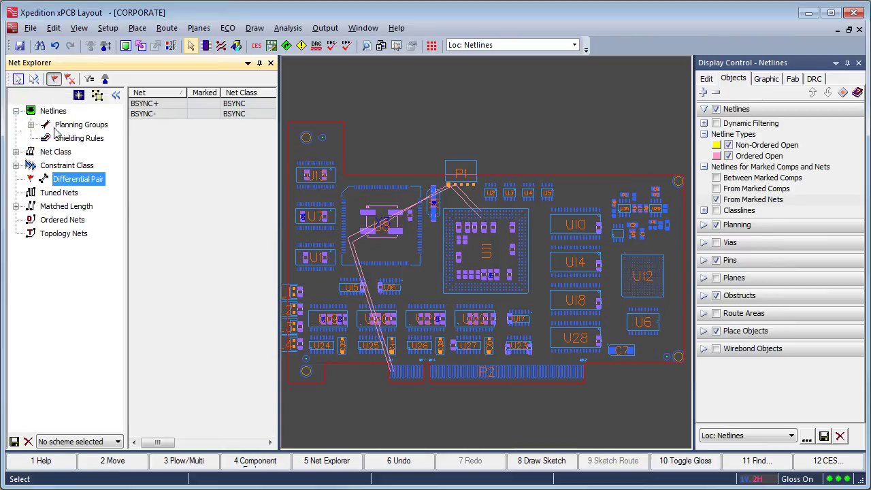
left_click(77, 126)
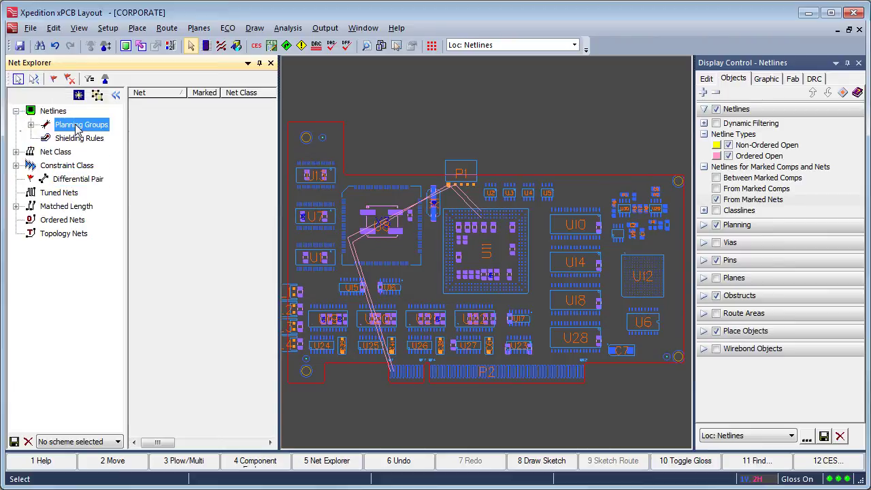
left_click(31, 126)
left_click(46, 138)
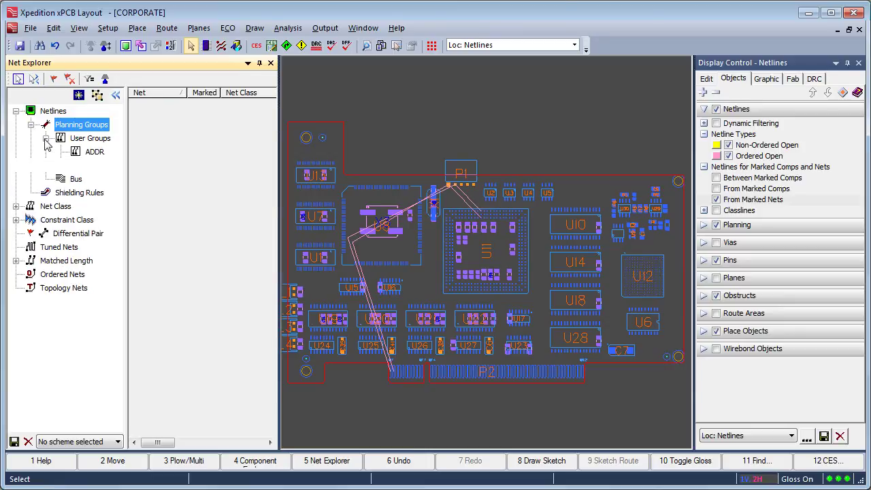
left_click(87, 154)
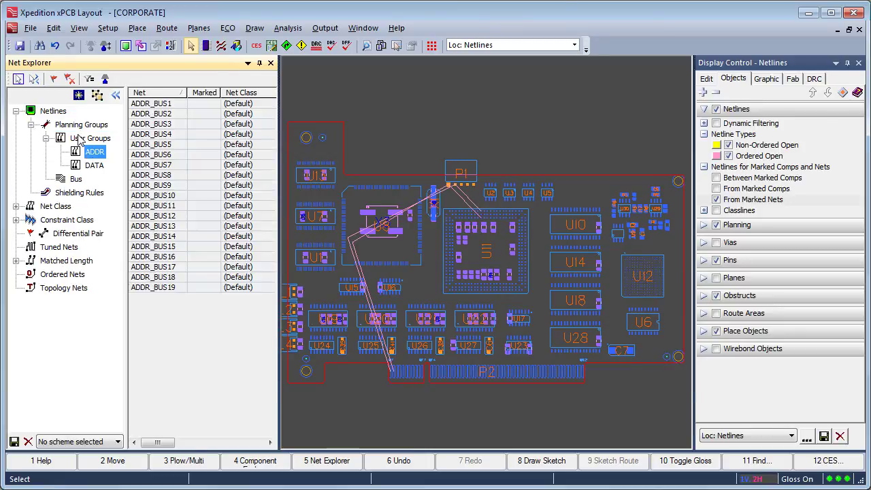
left_click(53, 79)
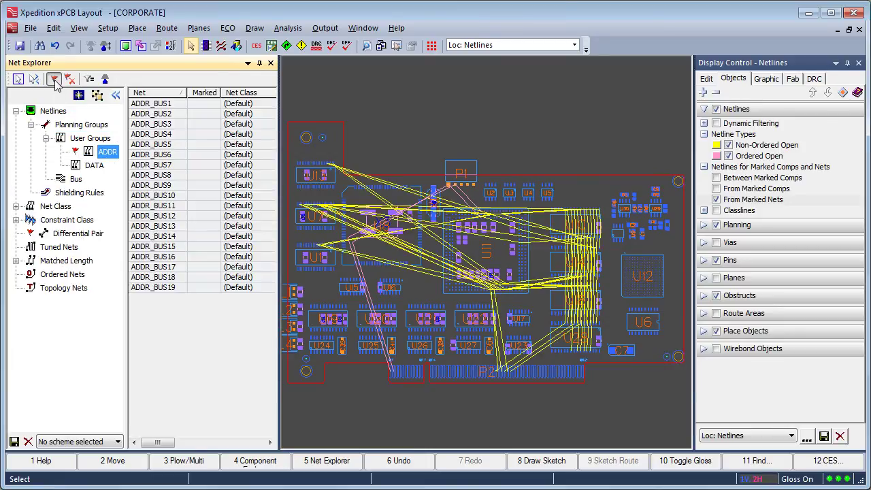
left_click(94, 165)
left_click(54, 79)
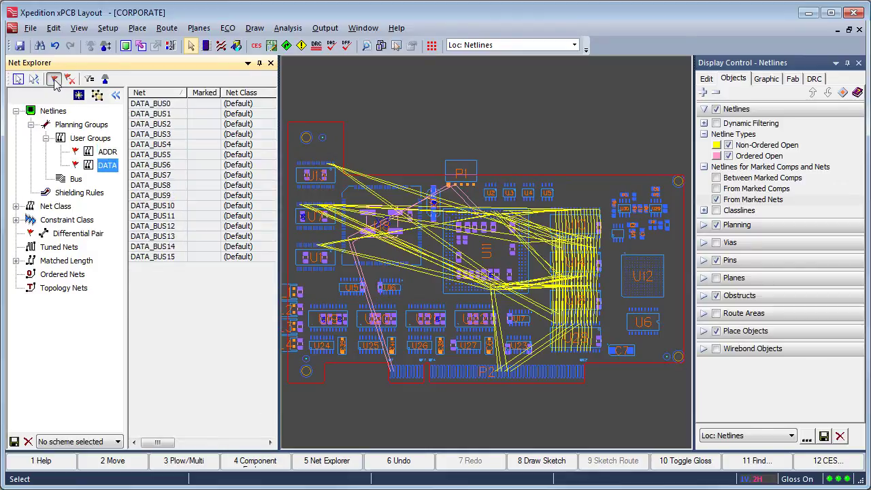
left_click(15, 261)
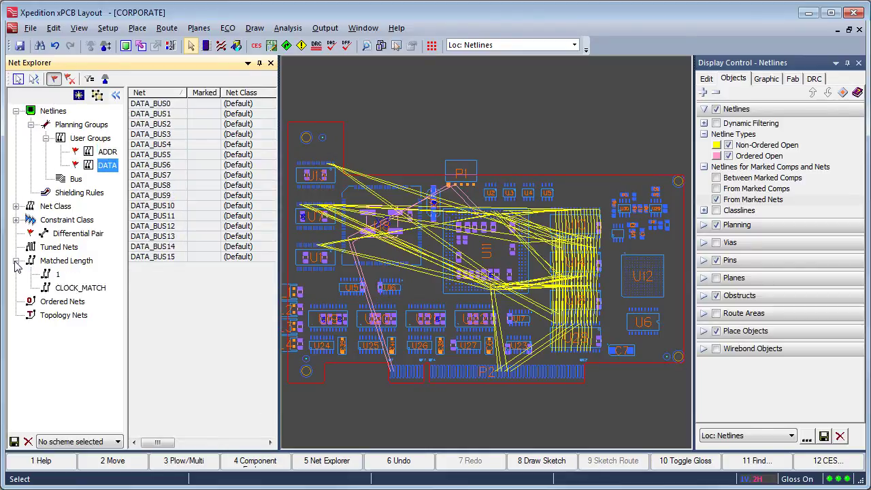
left_click(69, 79)
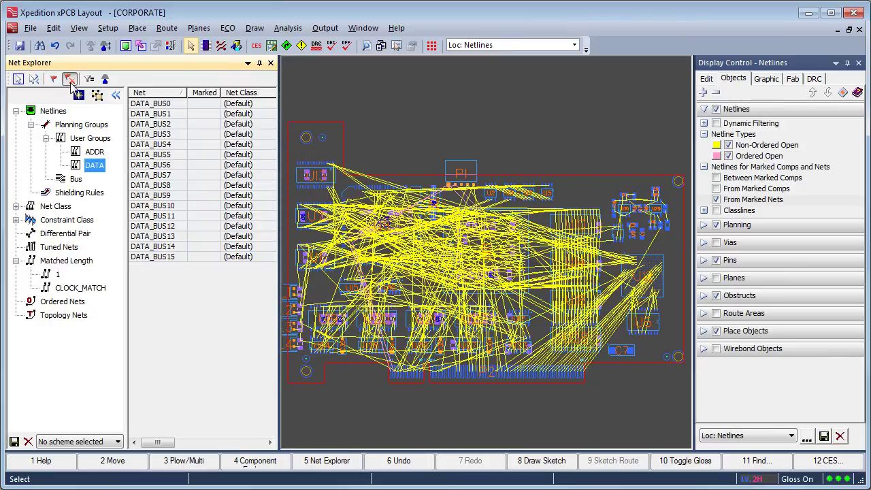
Step: Mark the CLOCK_MATCH and Tuned Nets groups to show their netlines, then unmark all
left_click(60, 289)
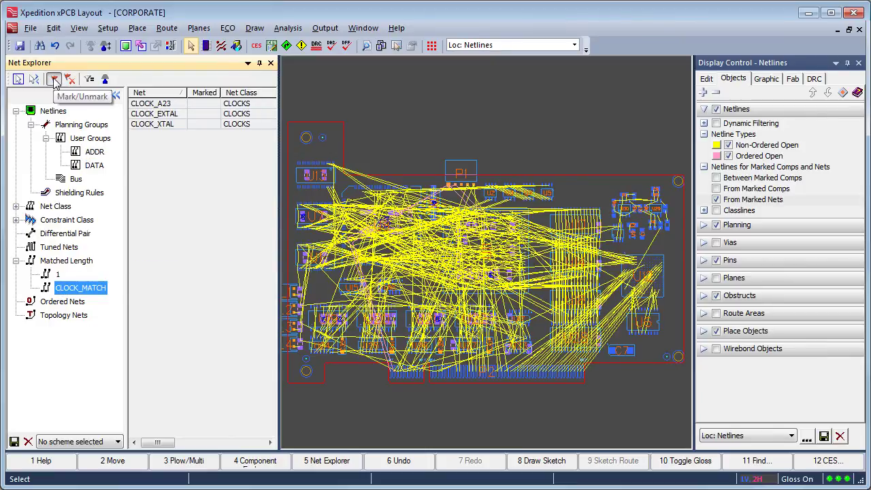
left_click(55, 79)
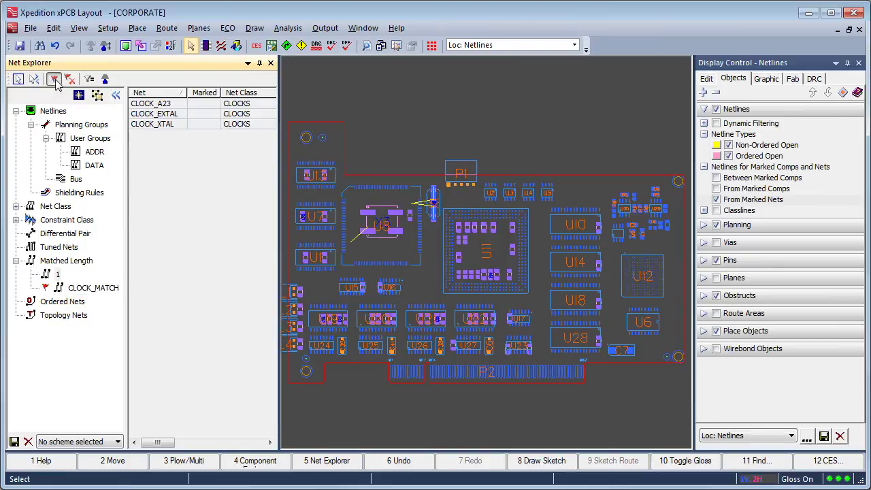
left_click(54, 249)
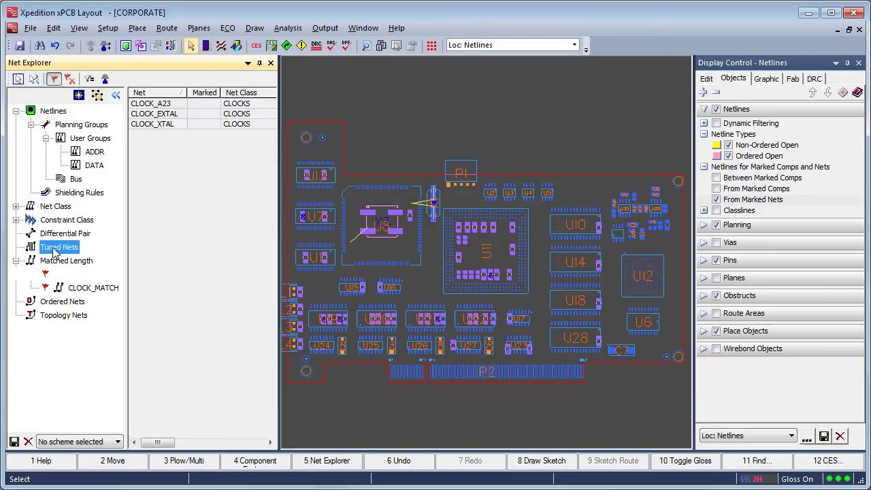
left_click(54, 79)
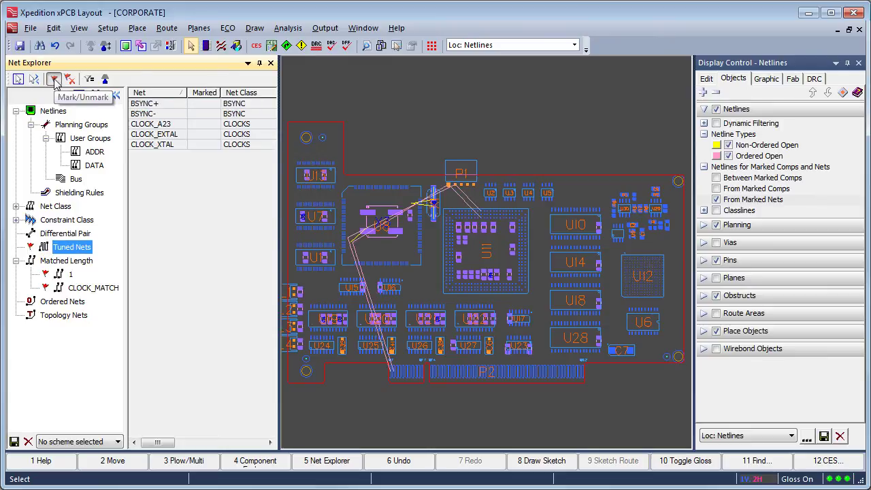
left_click(69, 80)
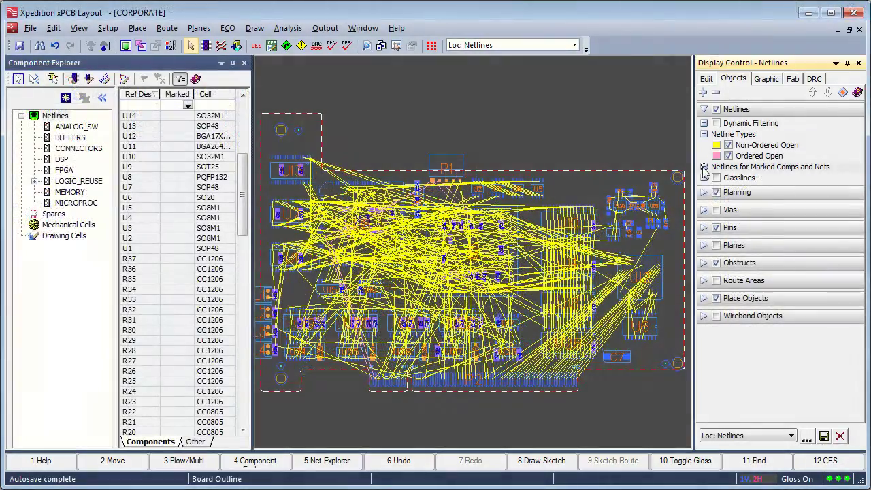
Step: Mark components U14 and U10, showing only netlines between marked components
left_click(715, 199)
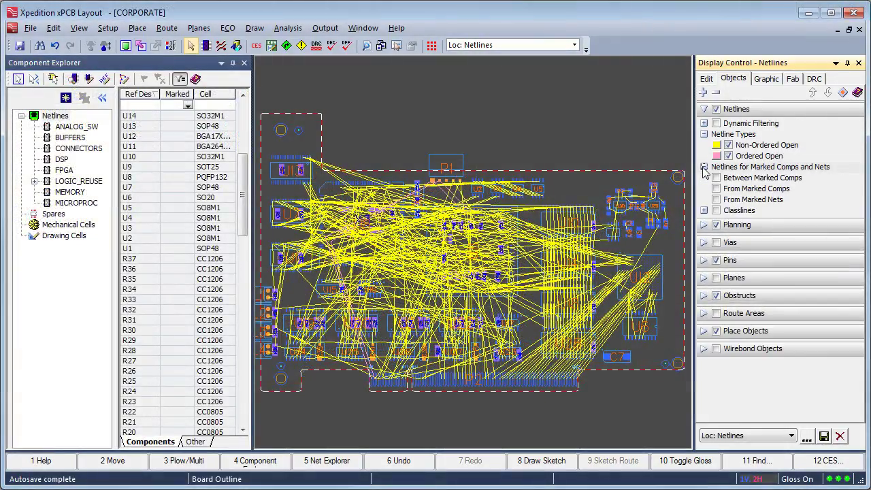
left_click(175, 120)
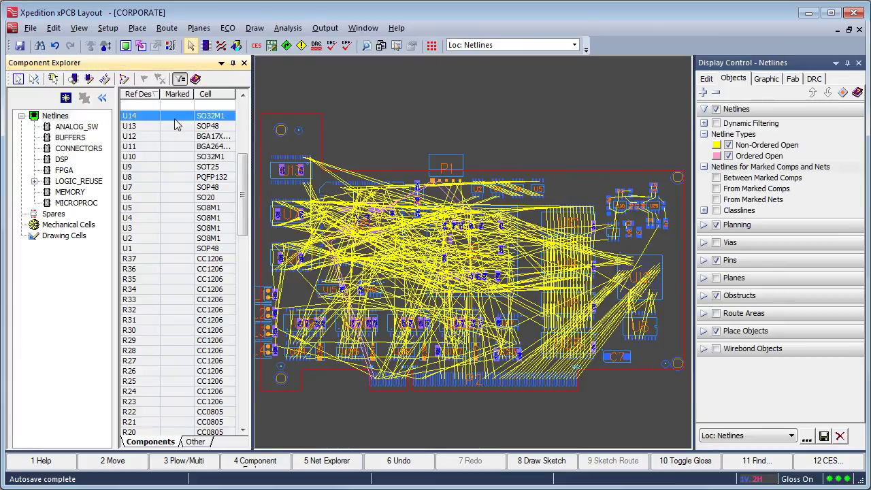
left_click(145, 79)
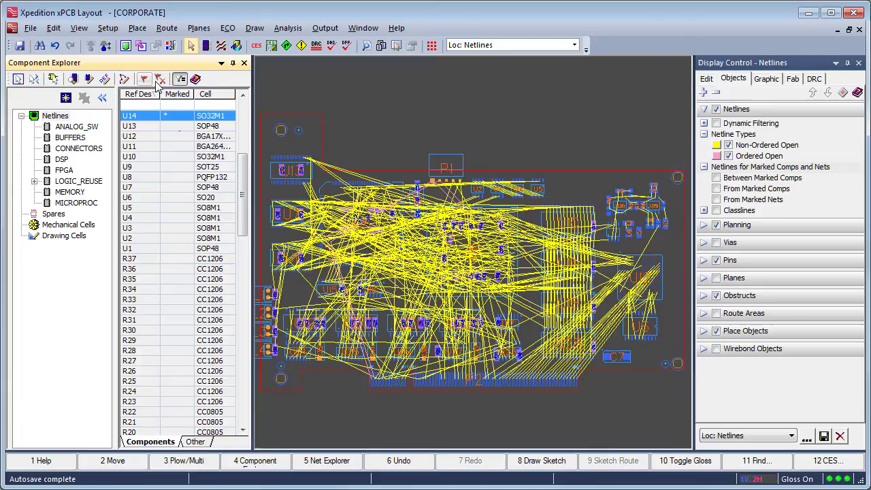
left_click(716, 189)
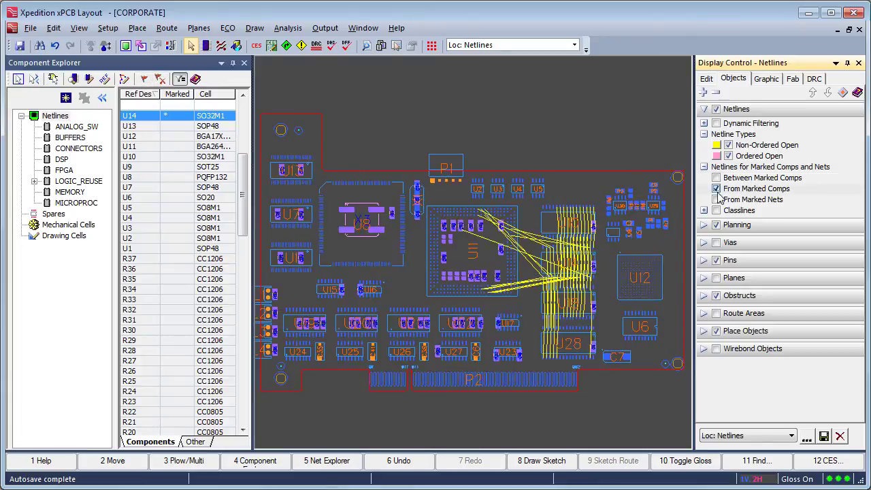
left_click(716, 179)
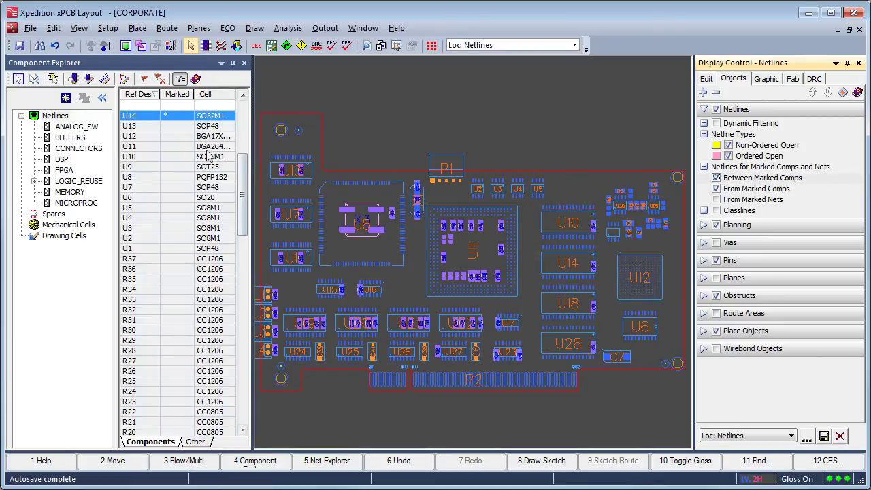
left_click(181, 157)
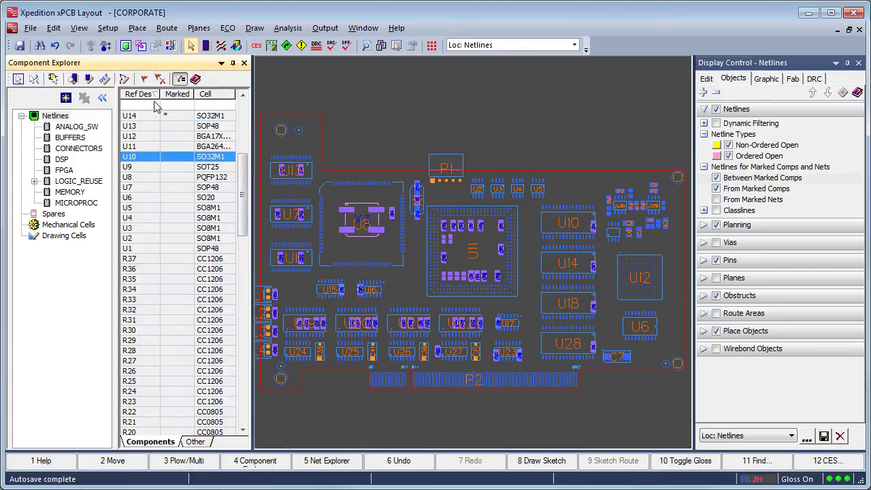
left_click(144, 80)
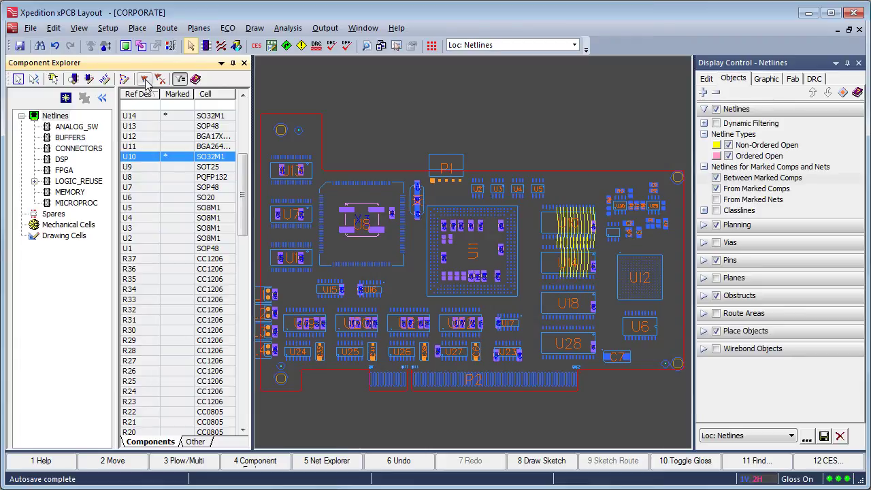
Step: Mark the DSP and LOGIC_REUSE component groups, then clear all component marks
left_click(67, 160)
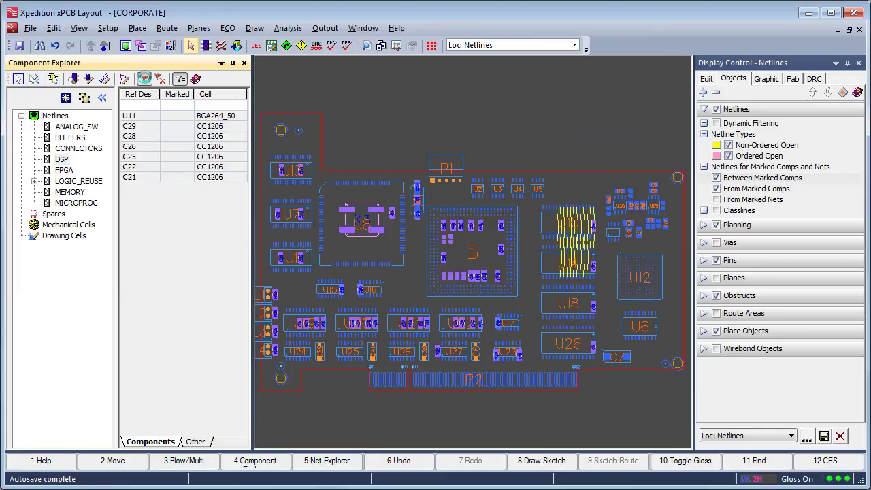
left_click(145, 79)
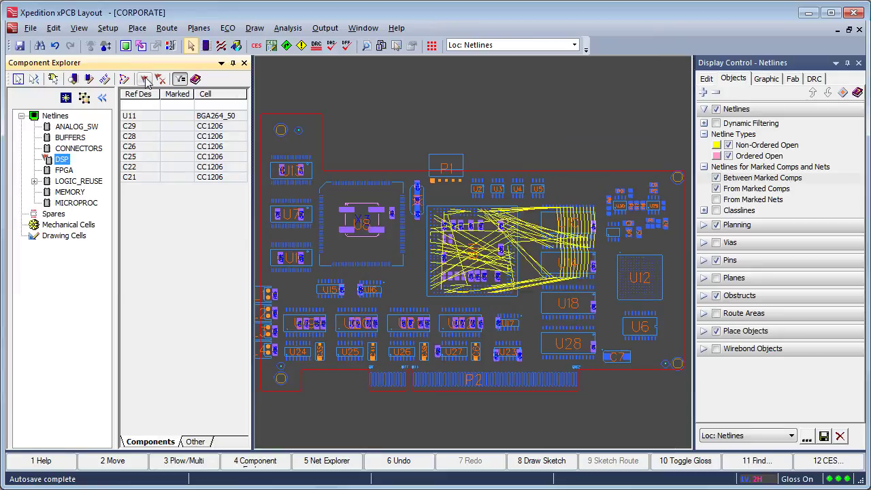
left_click(72, 182)
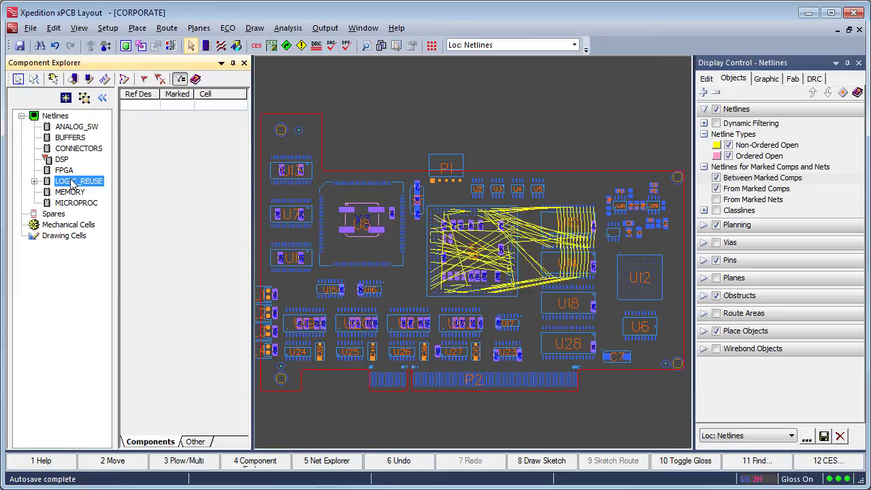
left_click(145, 79)
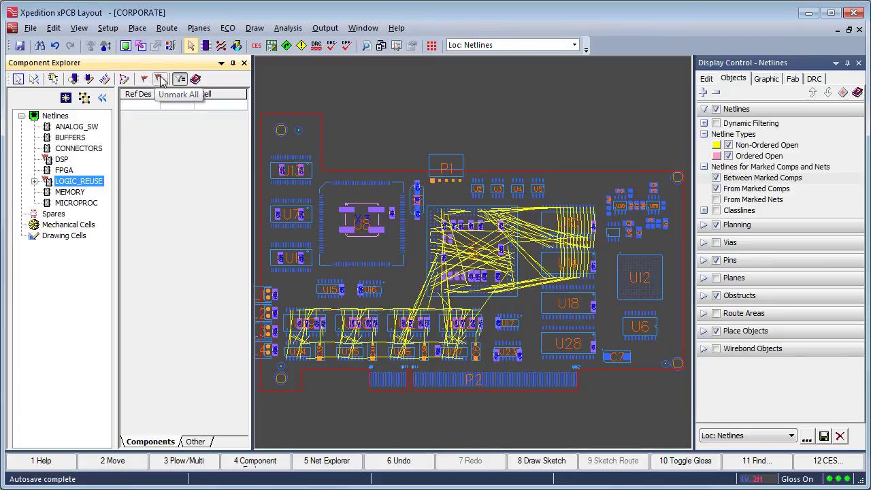
left_click(161, 79)
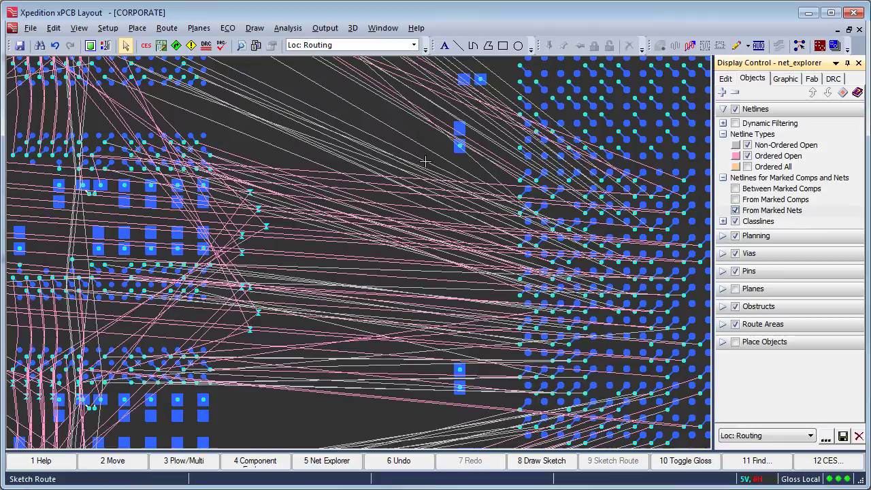
Step: In Net Explorer, mark DDR2 > DDR2_DATA GROUP_2 and sketch-route its netlines
left_click(167, 28)
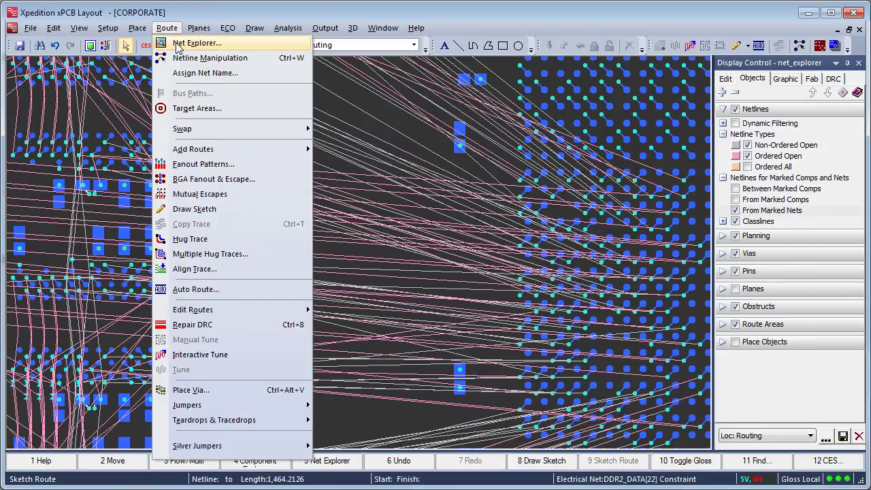
left_click(177, 45)
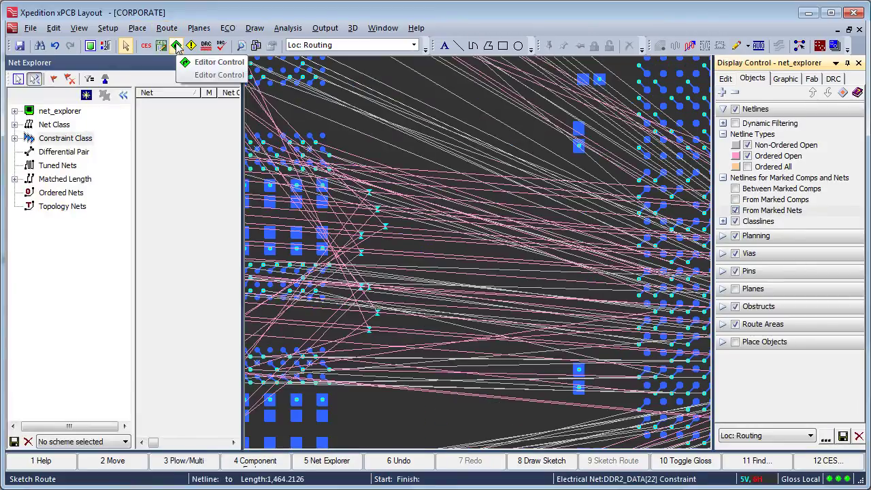
left_click(14, 139)
left_click(30, 179)
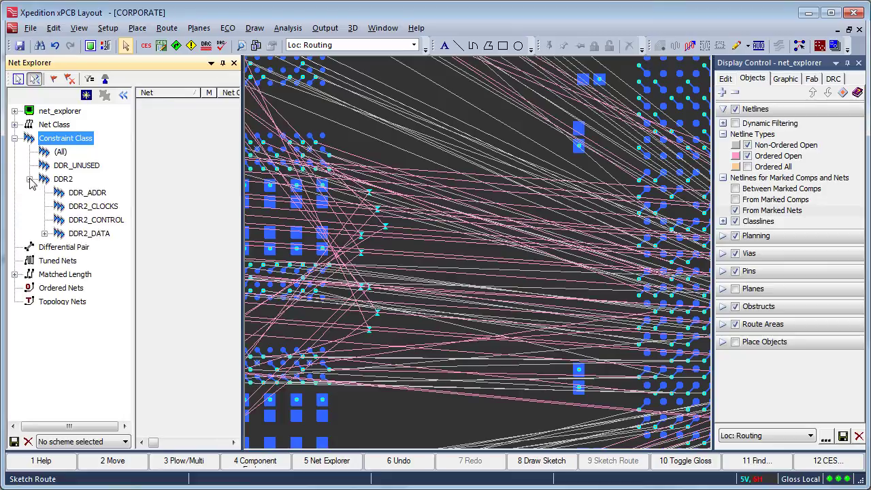
left_click(44, 234)
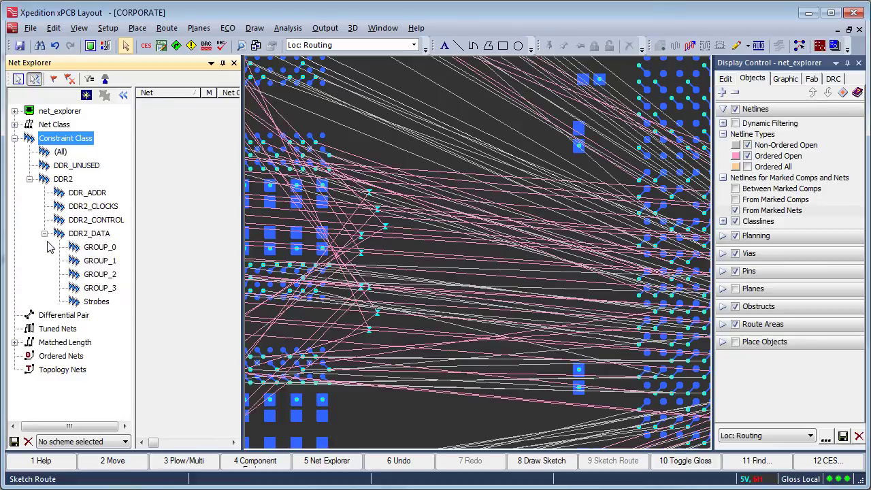
left_click(98, 277)
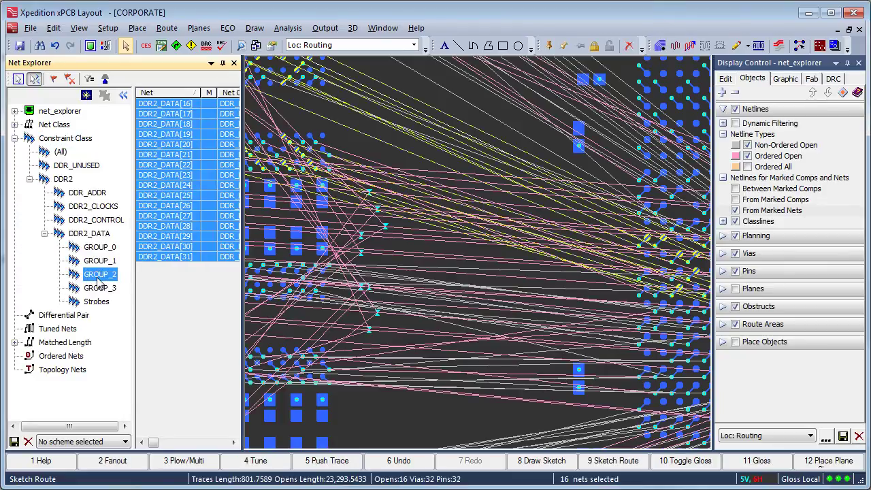
left_click(53, 78)
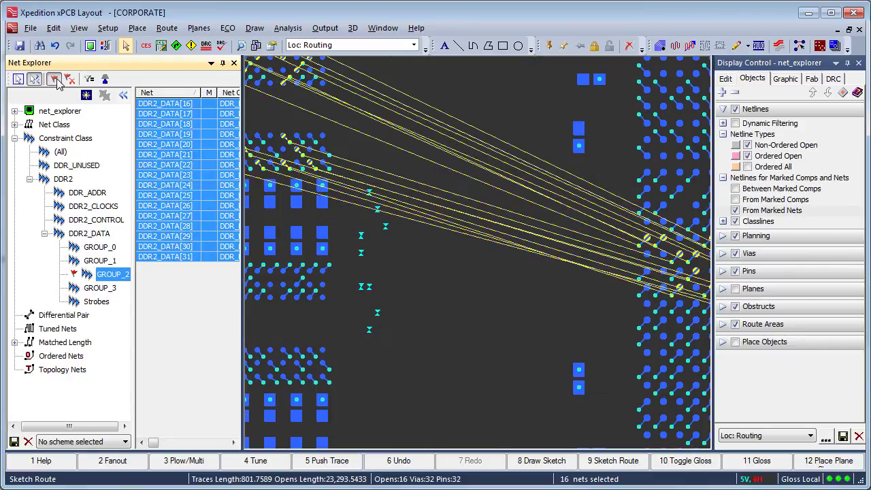
left_click(629, 461)
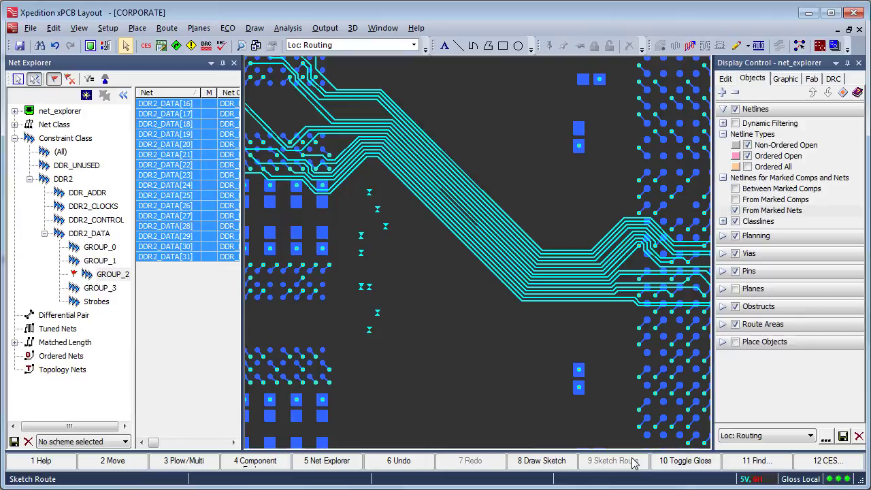
Step: Make SIGNAL_6 the active layer, then mark GROUP_1 and sketch-route its netlines
left_click(725, 78)
left_click(786, 249)
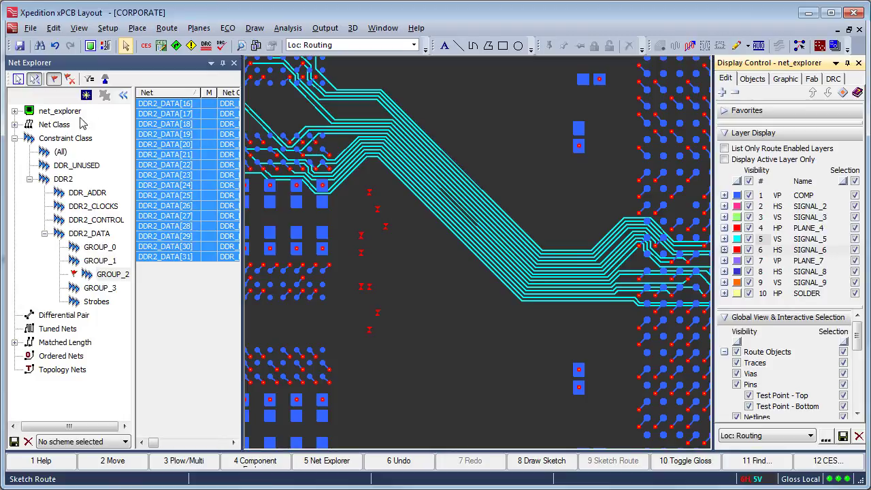
left_click(71, 79)
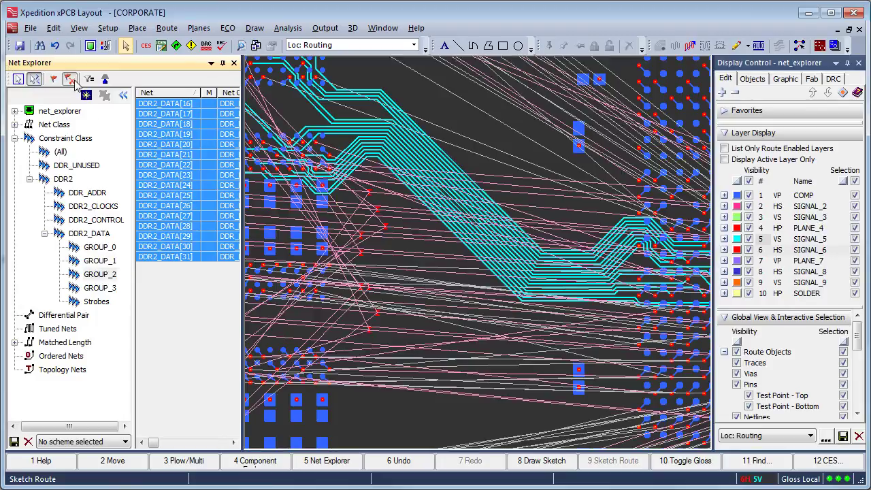
left_click(93, 262)
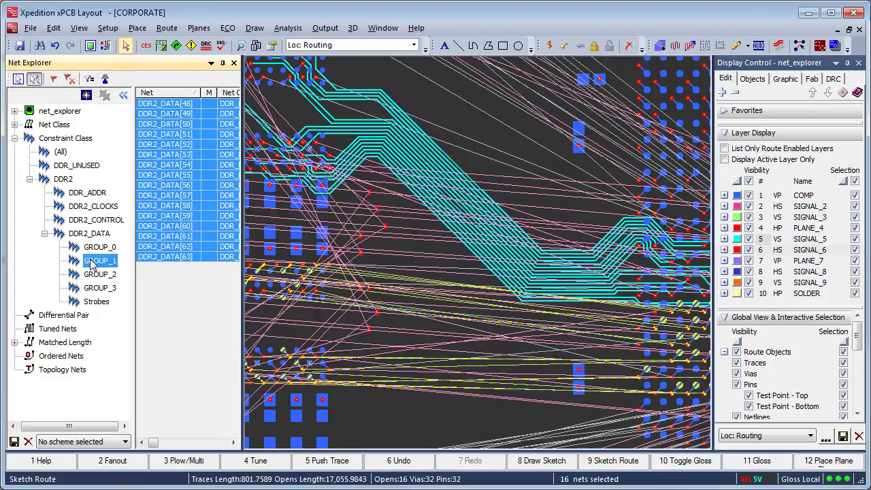
left_click(54, 79)
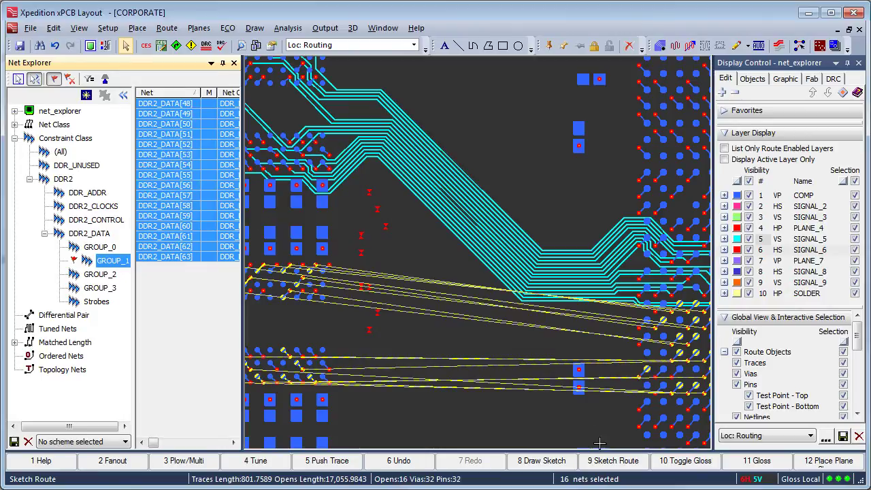
left_click(603, 466)
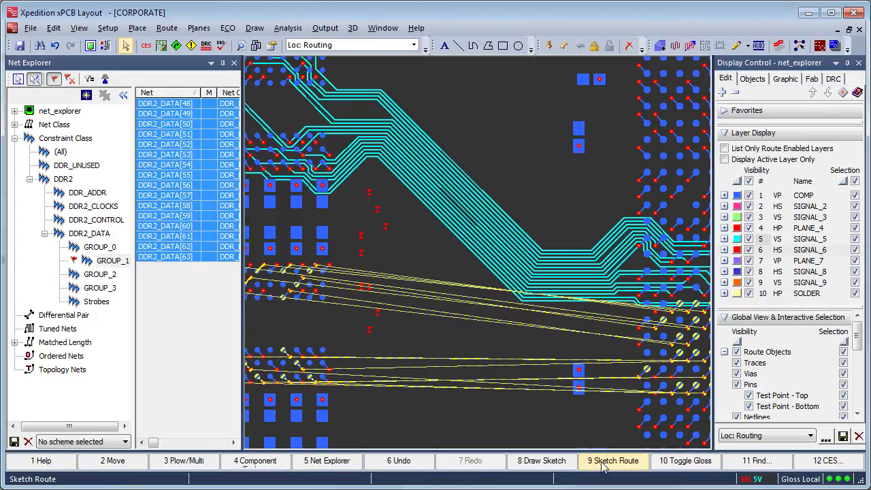
left_click(603, 466)
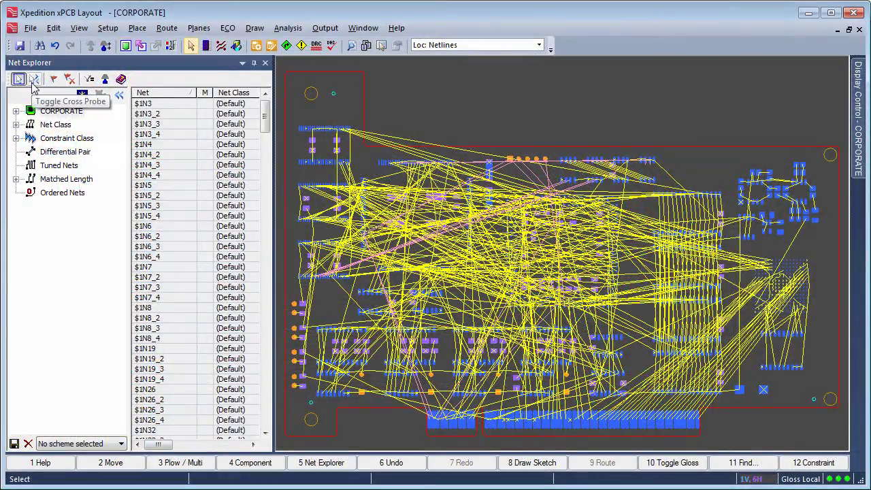
Step: Enable cross-probe and filtering, filter the net list to CLK*, and mark CLK_3584MEG
left_click(33, 81)
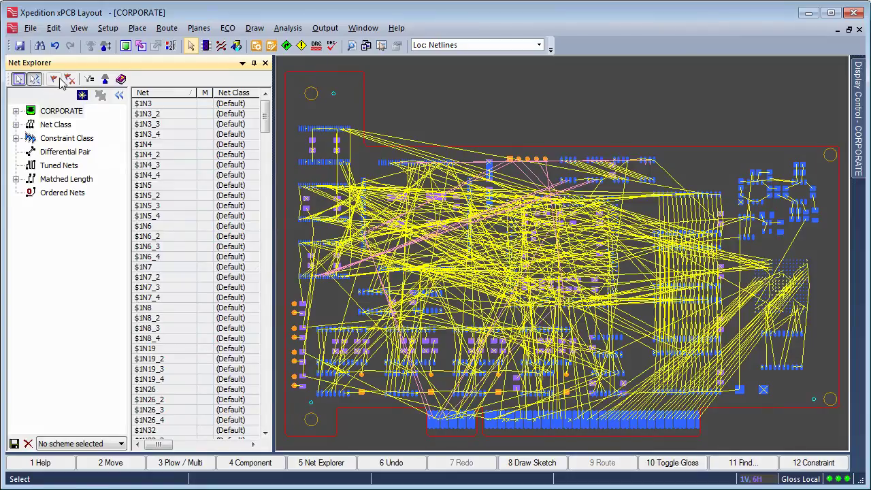
left_click(89, 80)
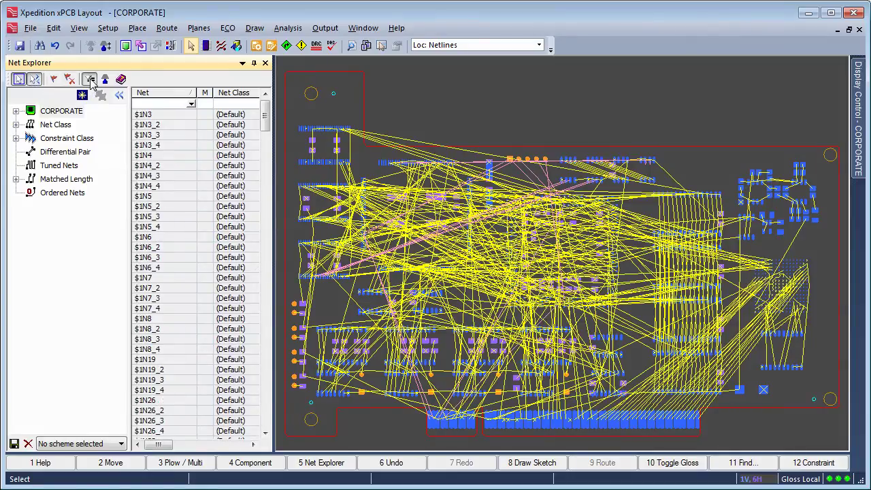
left_click(191, 104)
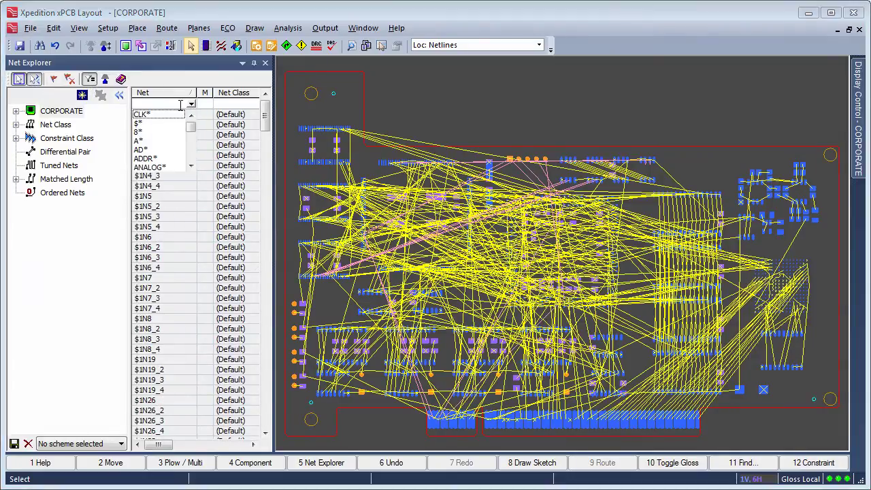
left_click(143, 115)
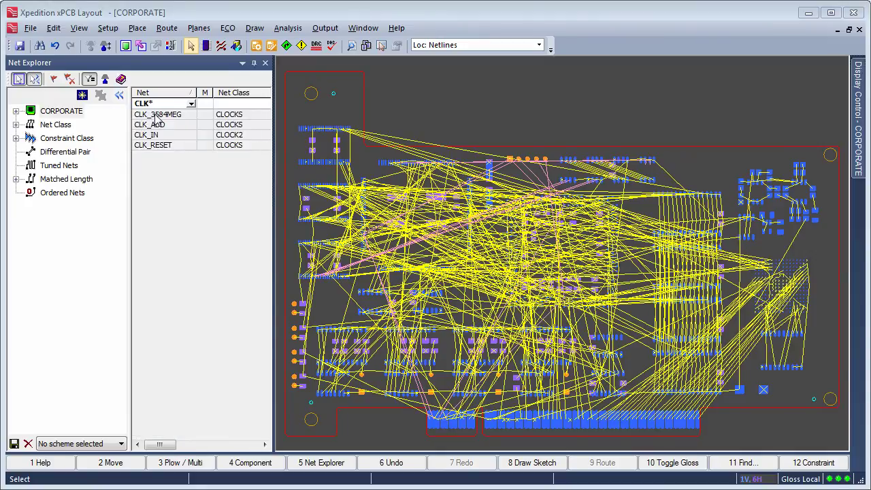
left_click(156, 116)
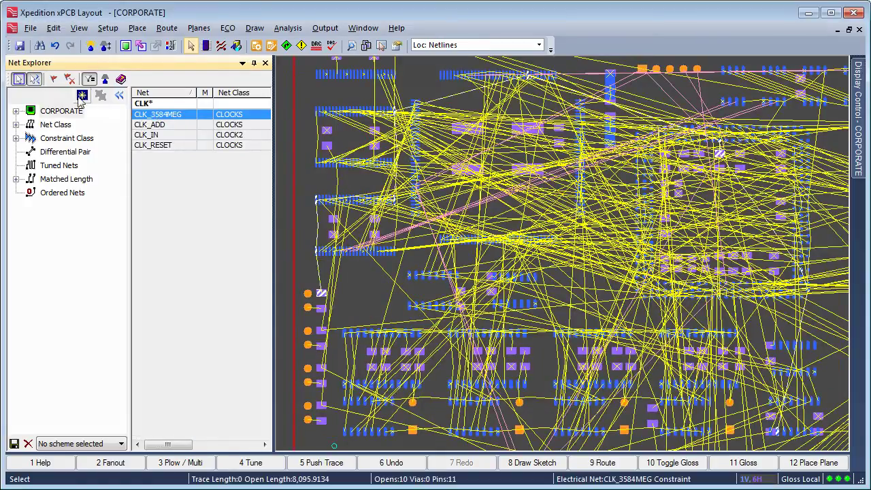
left_click(54, 80)
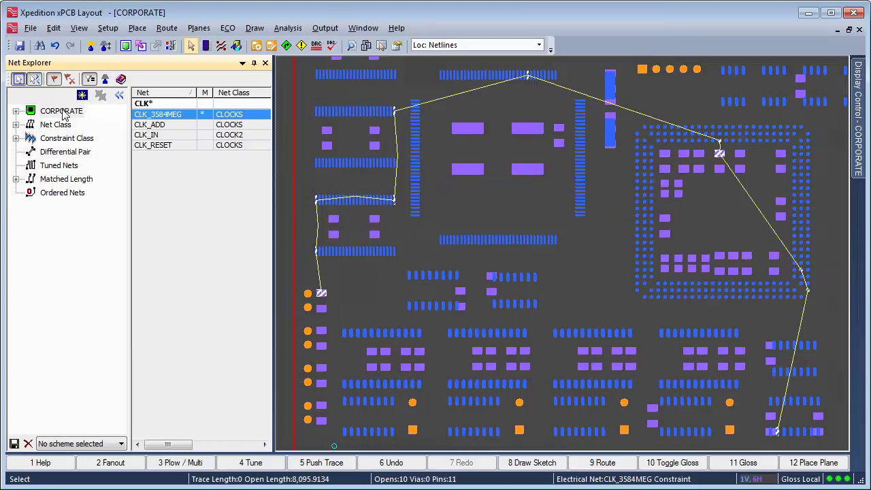
Step: Fan out and route CLK_3584MEG, then reselect it to highlight its traces
left_click(111, 463)
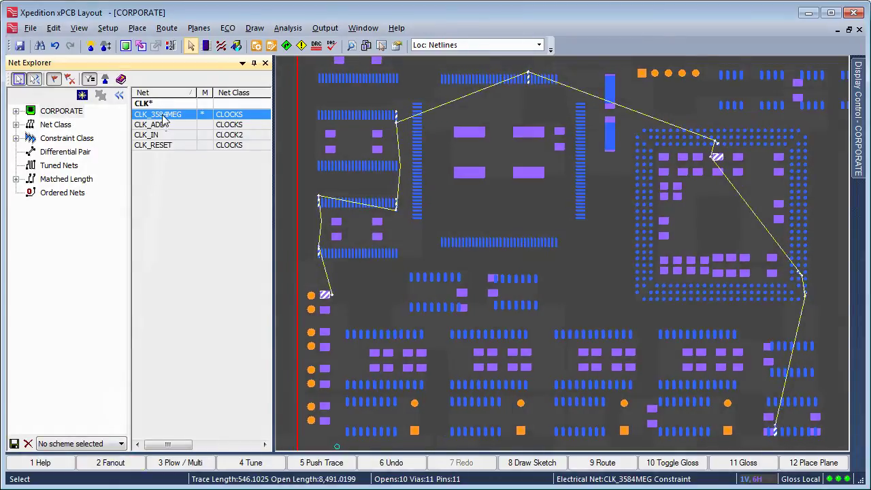
left_click(602, 462)
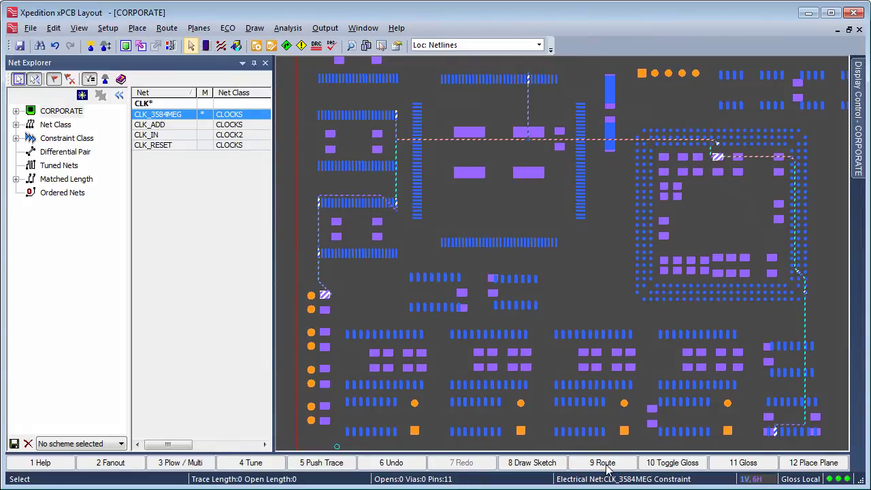
left_click(572, 298)
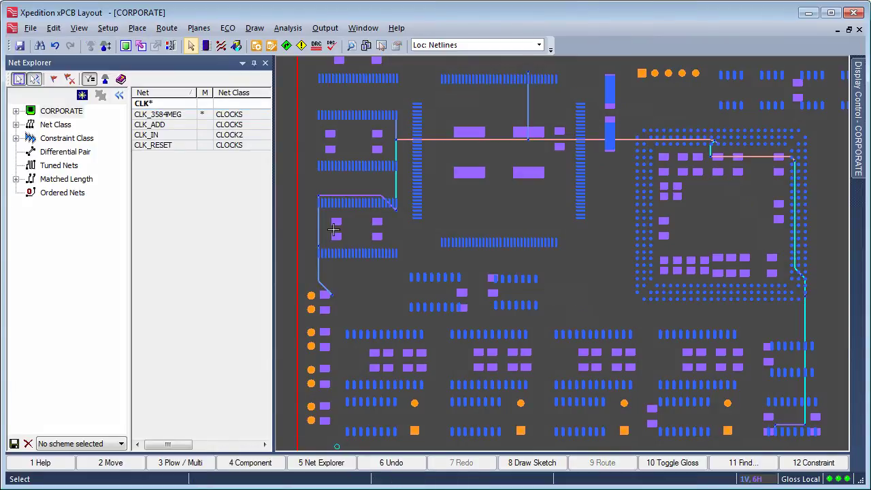
left_click(160, 116)
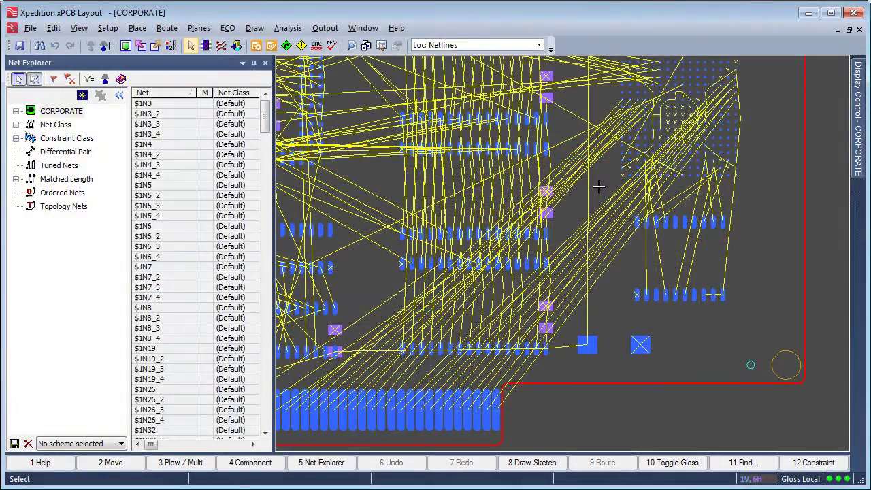
Step: Group 12 area-selected nets into a user group named FDATA and mark it
left_click_drag(599, 186, 621, 278)
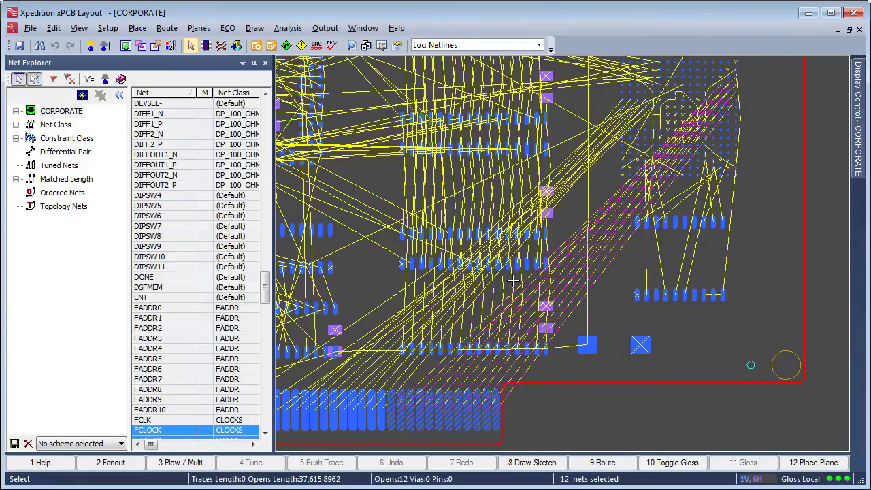
left_click_drag(266, 286, 270, 321)
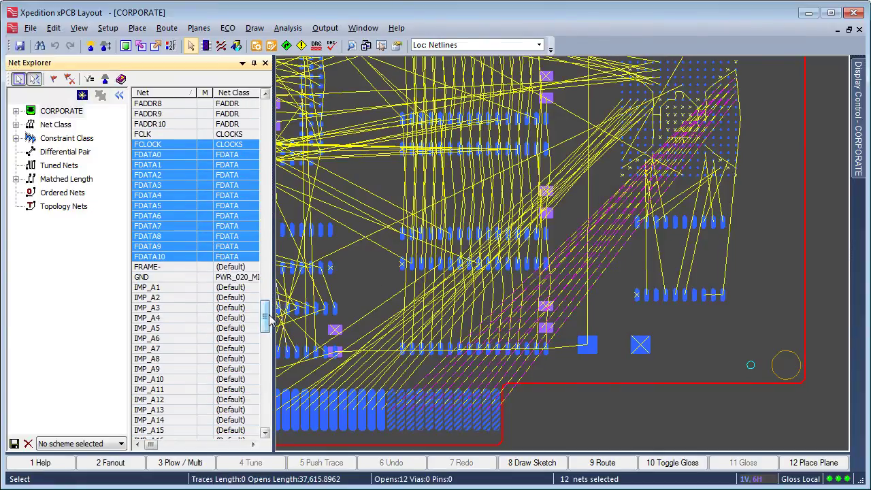
right_click(159, 147)
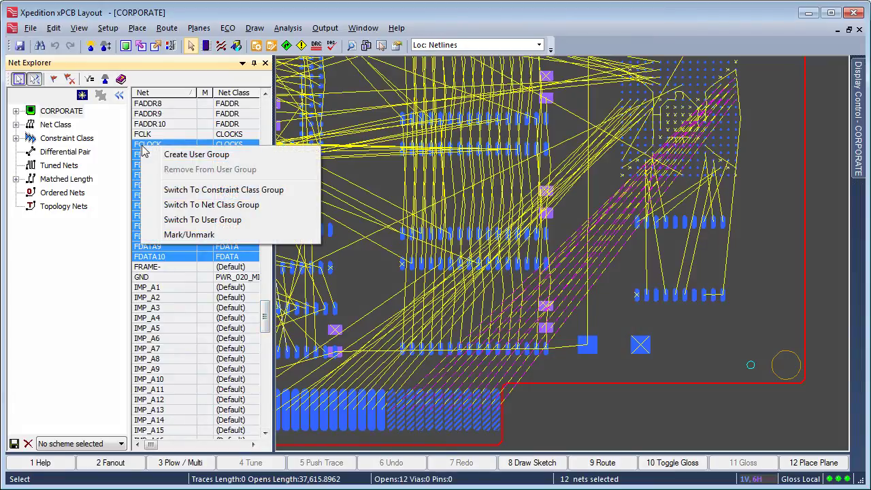
left_click(186, 155)
type("FDATA")
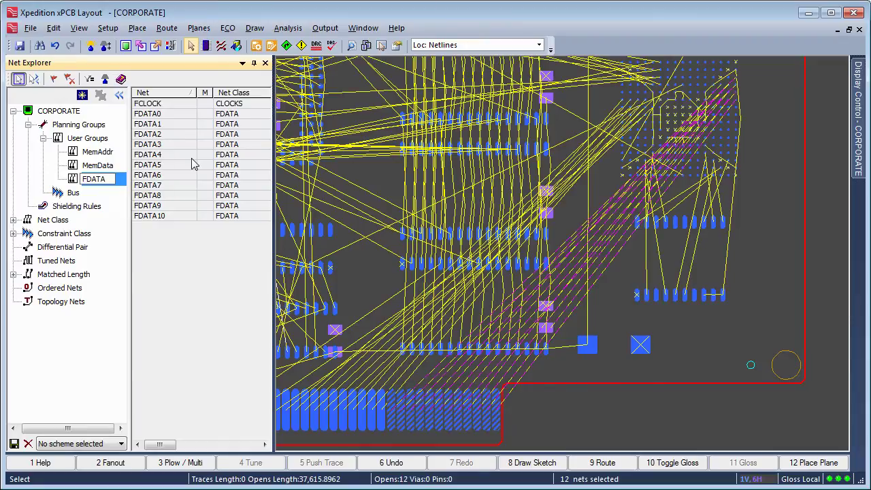
key("Return")
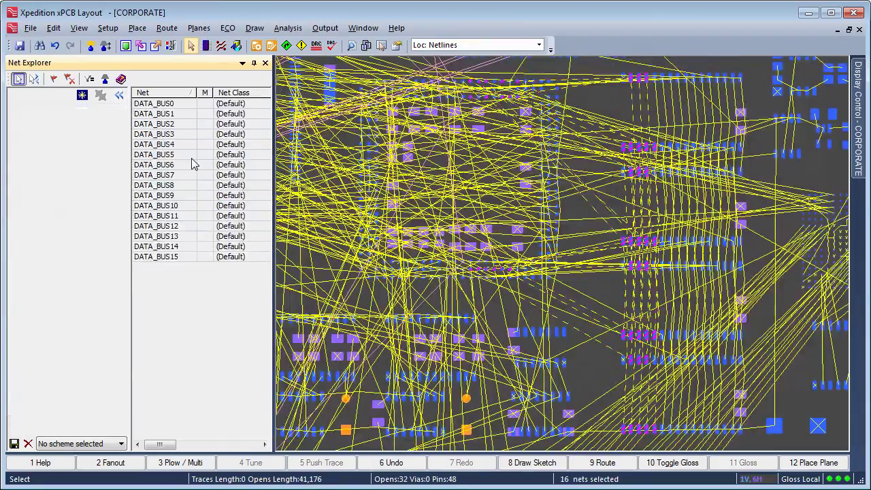
left_click(94, 152)
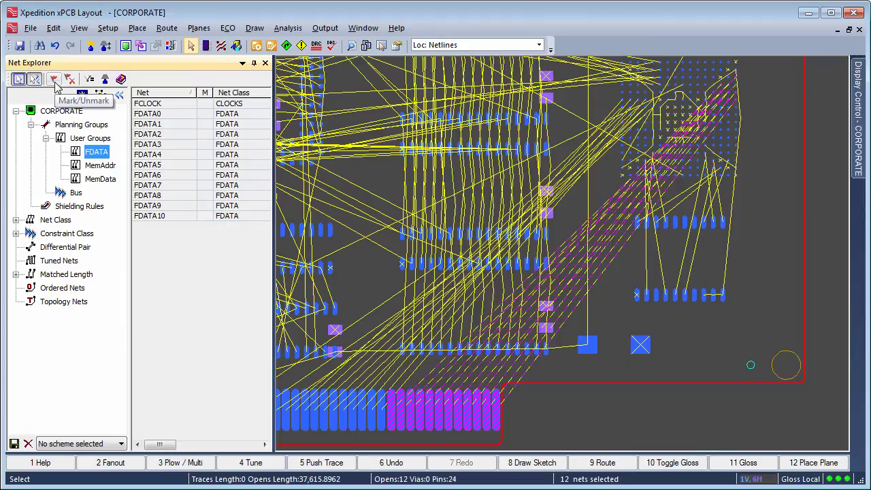
left_click(55, 80)
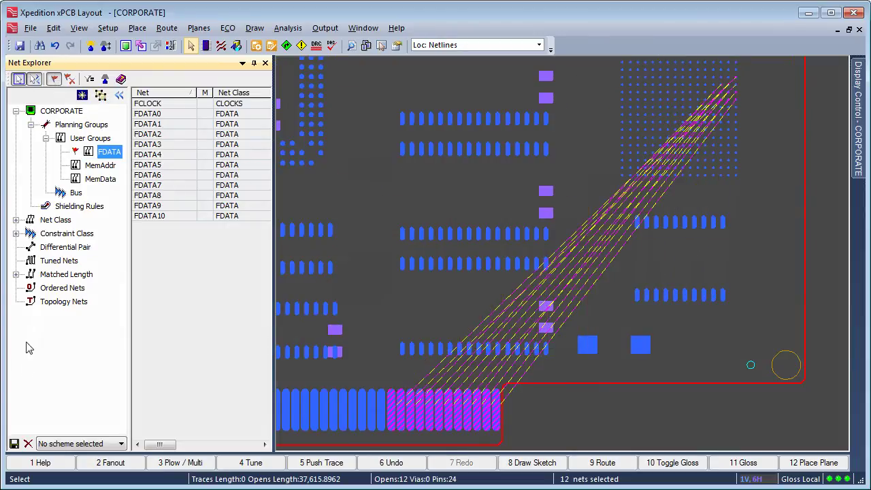
Step: Save the current marking as scheme FDATA and reapply it from the scheme list
left_click(14, 444)
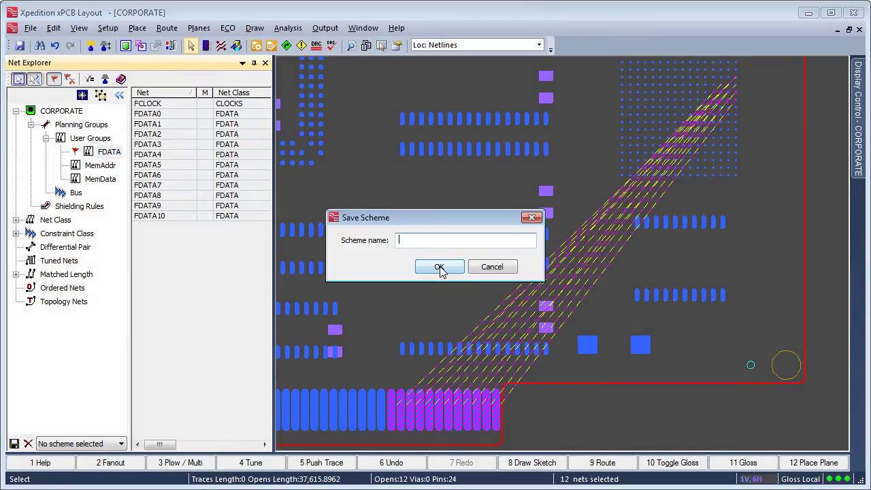
type("FDATA")
left_click(438, 266)
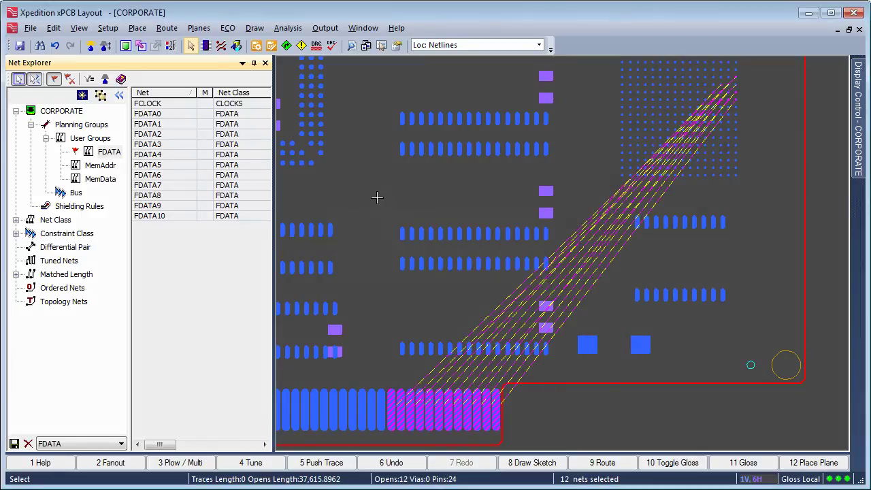
left_click(377, 197)
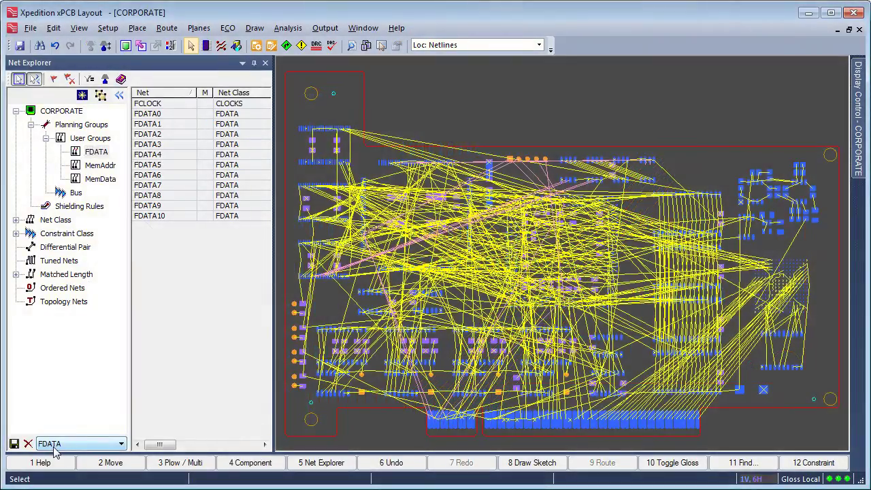
left_click(54, 447)
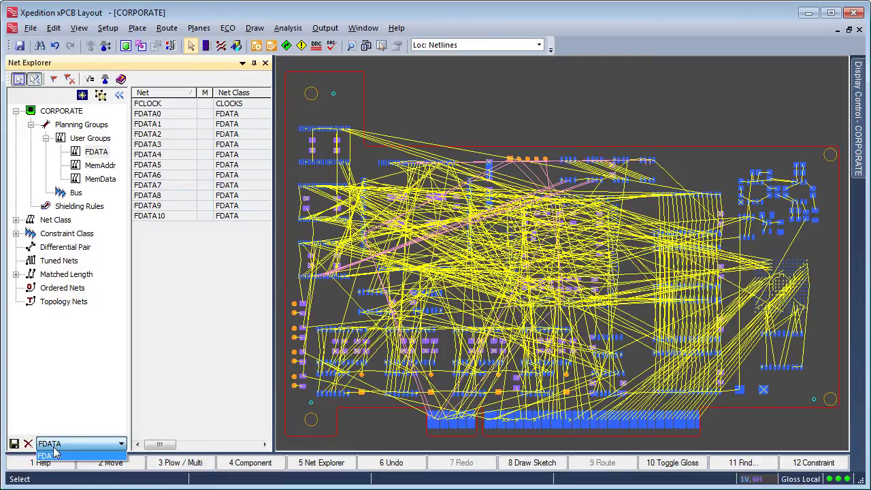
left_click(49, 455)
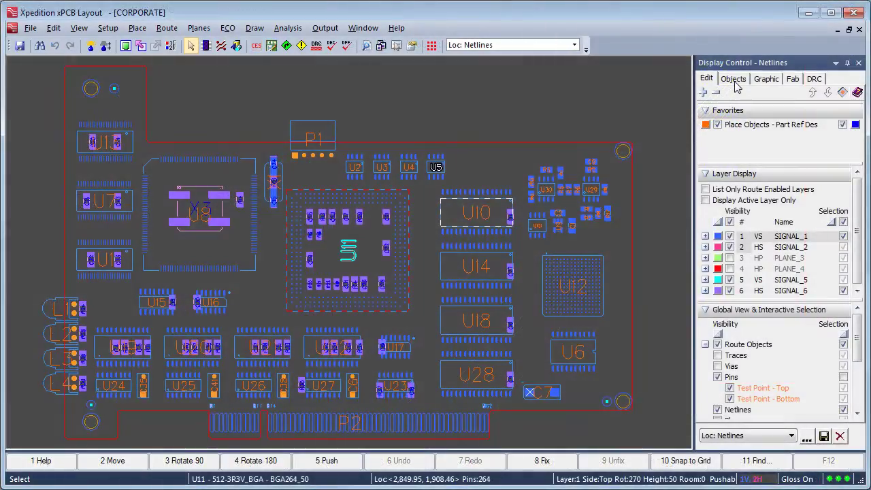
Step: Show open netlines in Display Control Objects and hide the Ordered All row
left_click(733, 79)
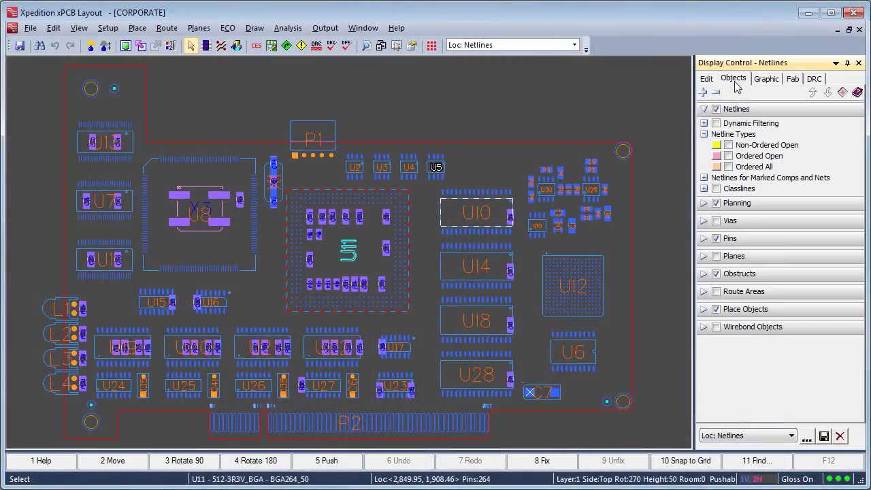
left_click(728, 145)
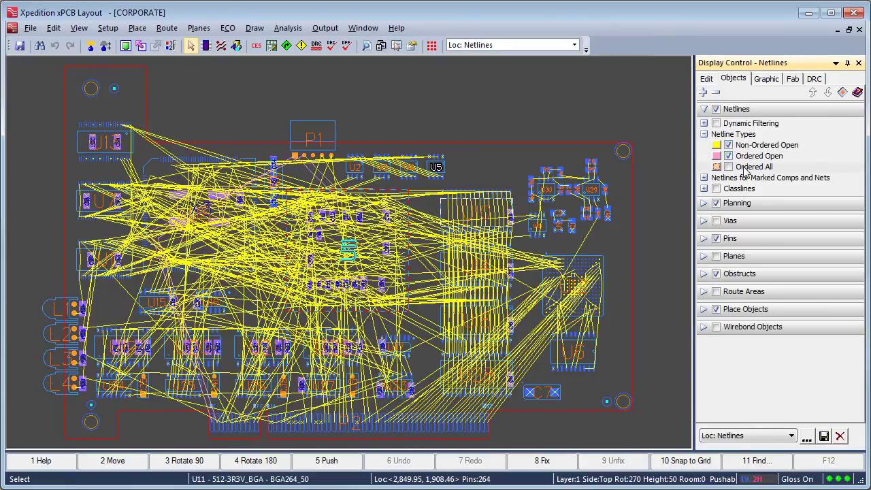
right_click(745, 172)
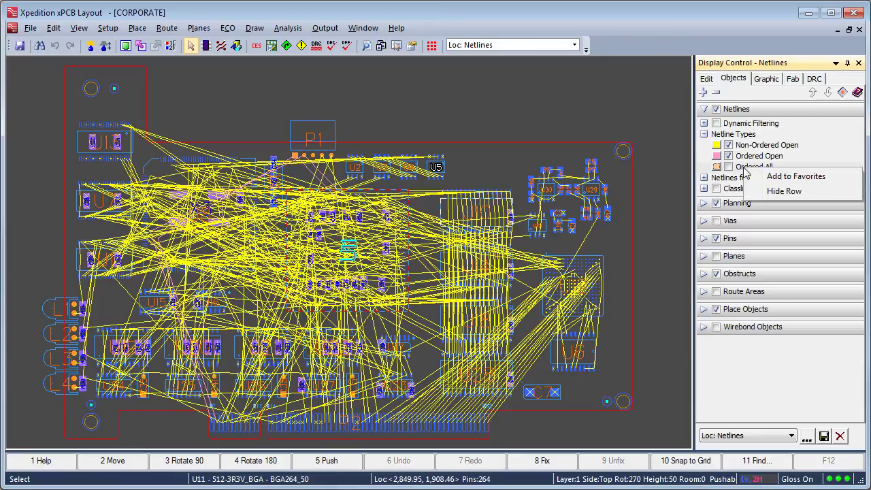
left_click(772, 194)
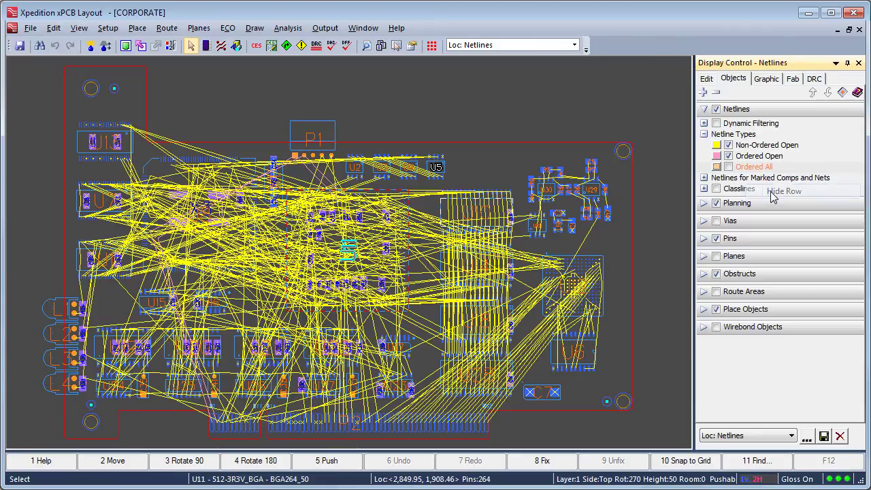
left_click(842, 94)
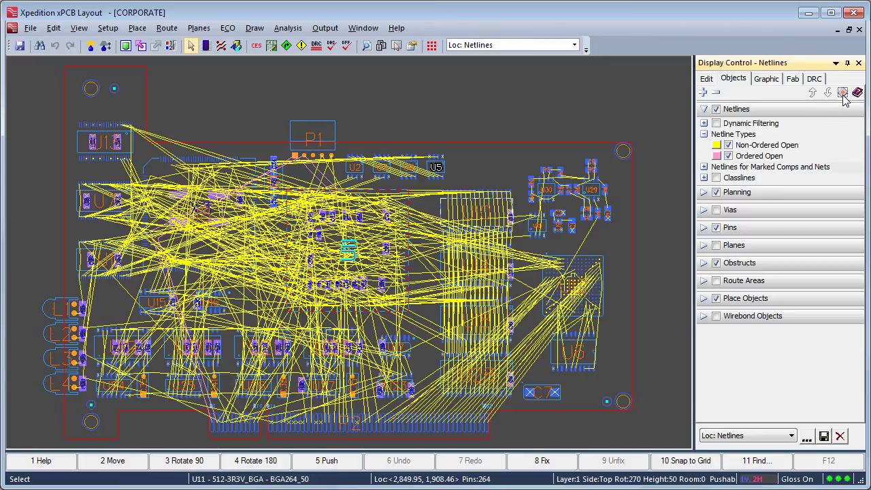
Step: Add Non-Ordered Open and Ordered Open netlines to Favorites
right_click(769, 146)
key("Escape")
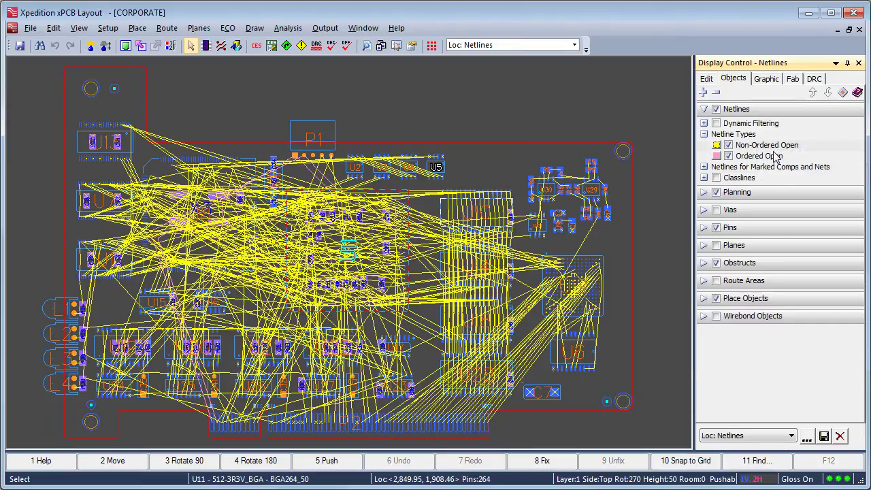
right_click(765, 157)
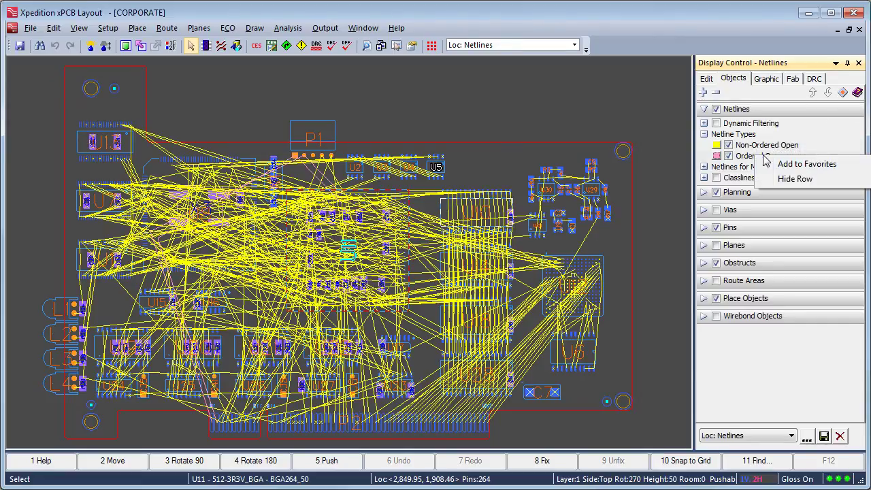
key("Escape")
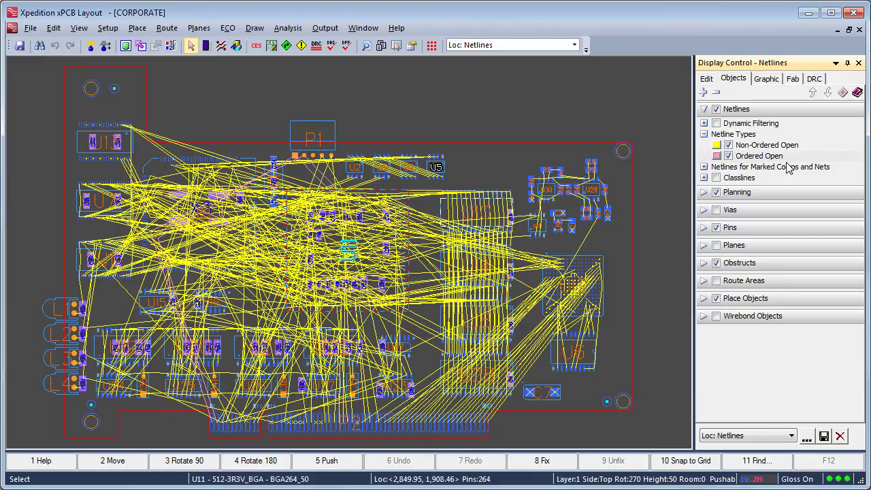
left_click(706, 79)
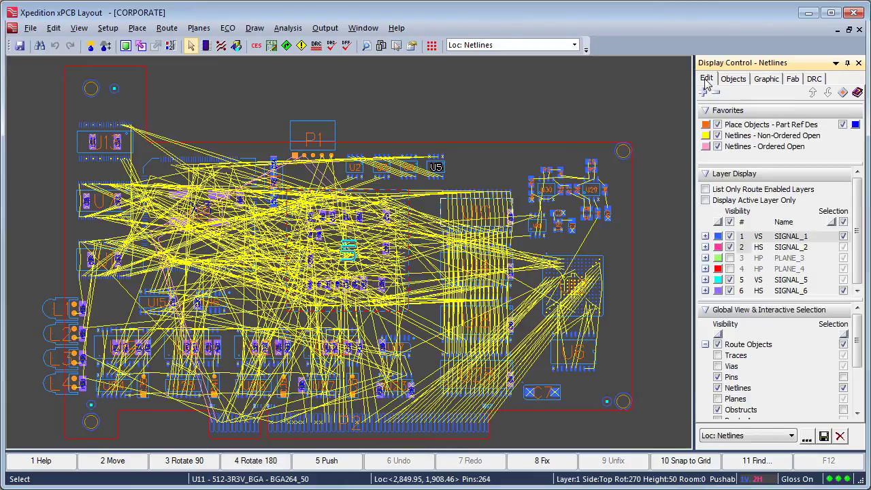
Step: Toggle the Non-Ordered Open favorite and Global View Netlines visibility off and back on
left_click(717, 135)
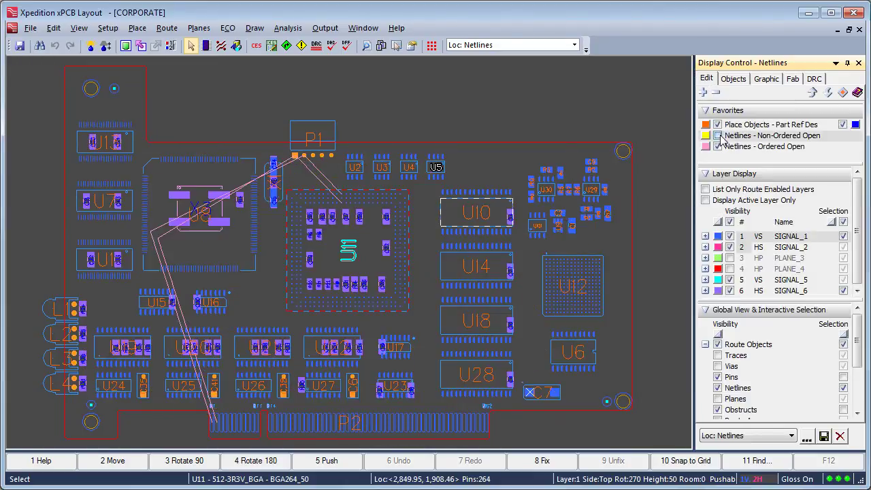
left_click(717, 135)
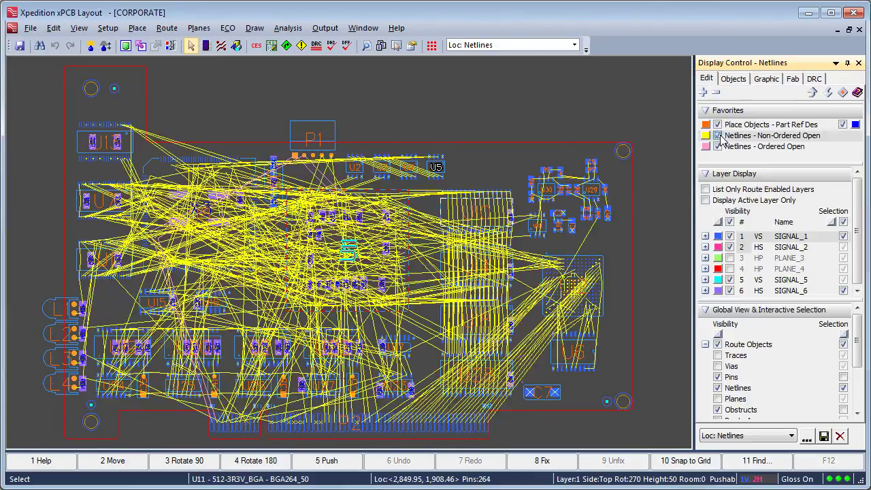
left_click(718, 388)
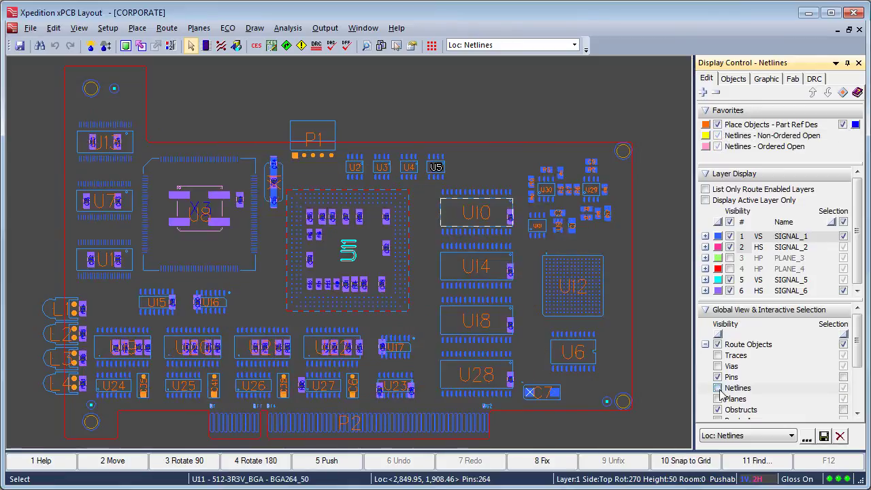
left_click(717, 388)
Step: Make netlines unselectable and confirm an area selection no longer picks up nets
scroll(521, 348, "up", 2)
scroll(521, 348, "up", 1)
scroll(521, 348, "down", 1)
left_click_drag(538, 312, 552, 398)
scroll(552, 398, "up", 1)
left_click(596, 380)
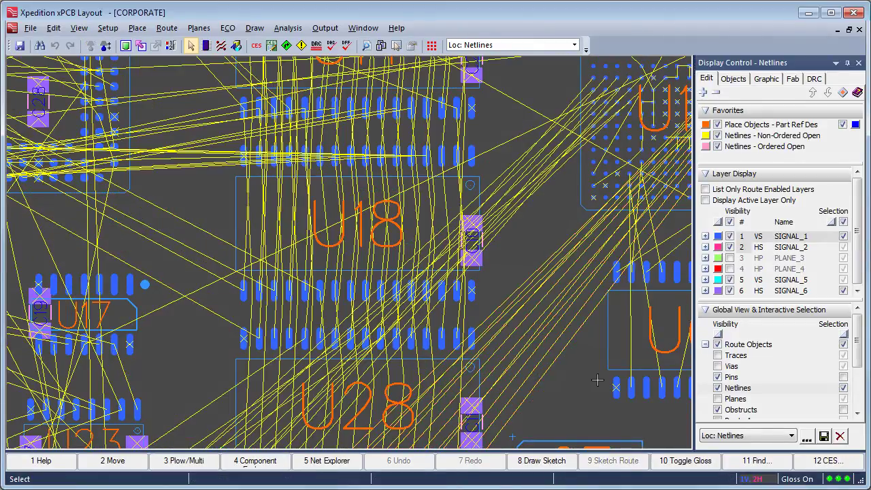
left_click(842, 387)
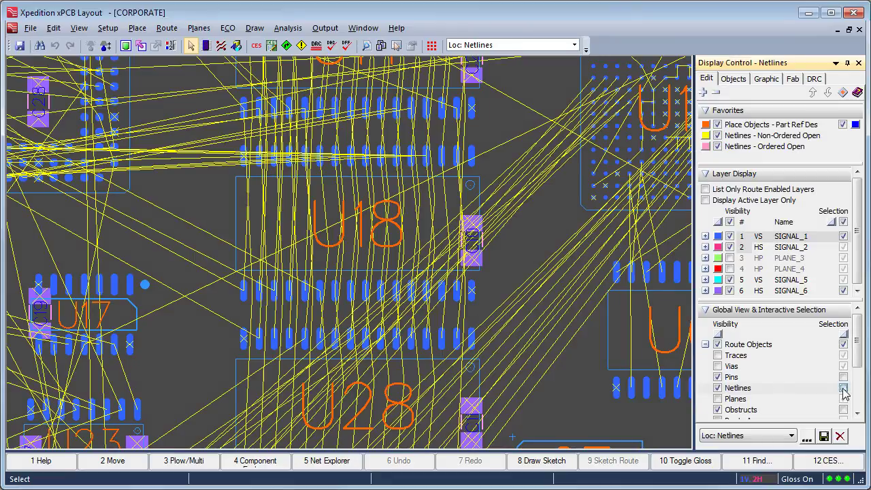
left_click_drag(538, 234, 563, 389)
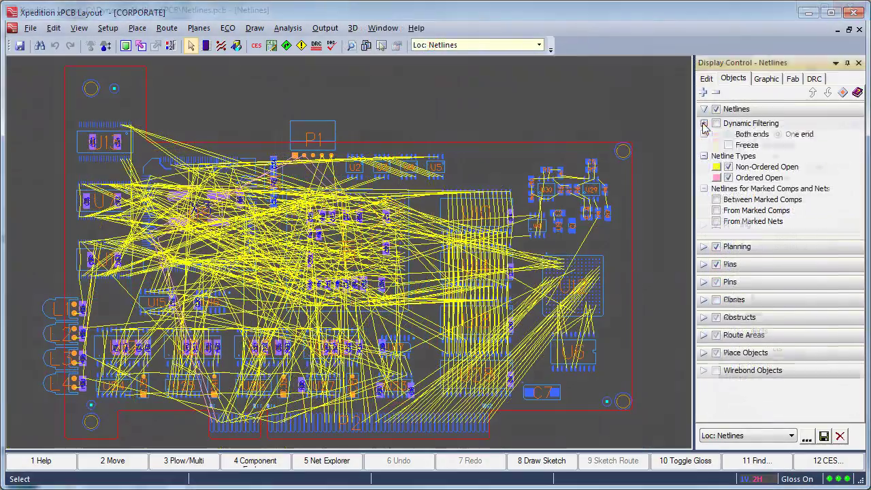
Step: Turn on Dynamic Filtering and zoom and pan to watch the netlines update
left_click(716, 124)
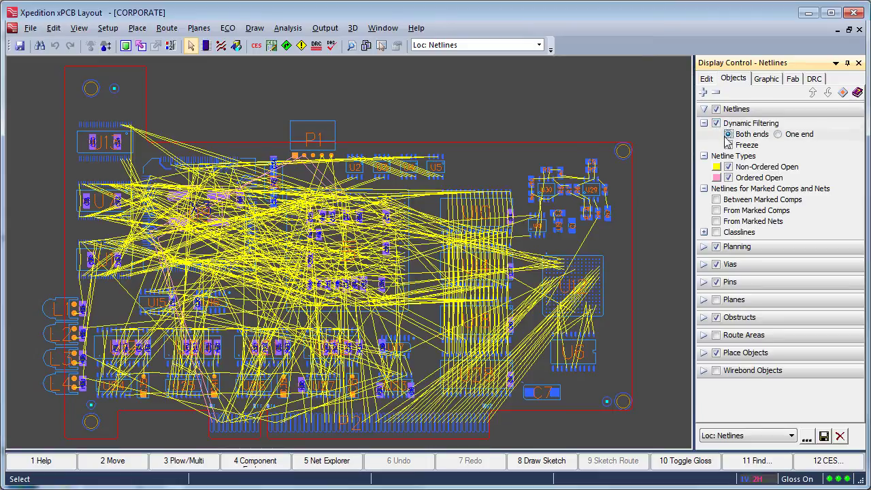
scroll(411, 436, "up", 5)
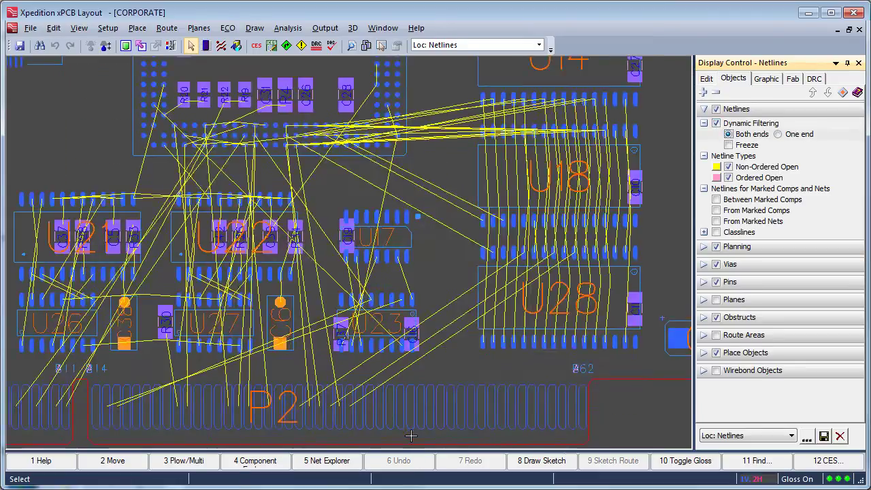
scroll(411, 436, "up", 2)
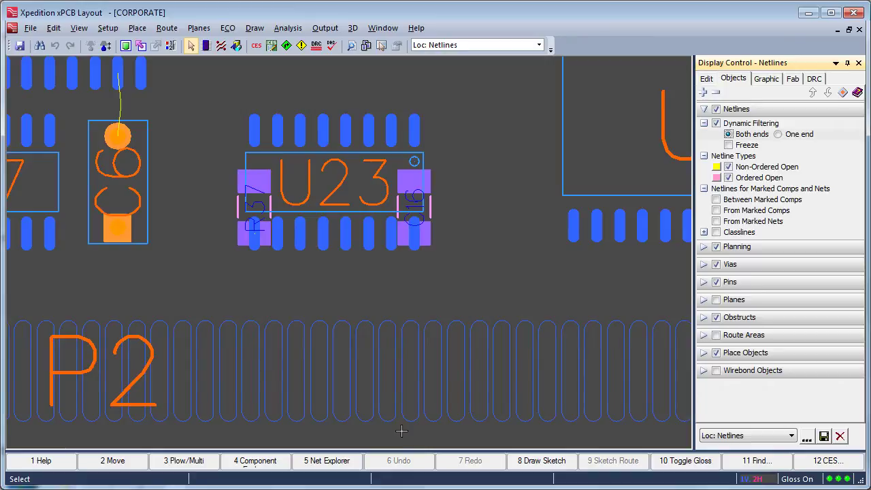
scroll(365, 405, "right", 4)
scroll(393, 389, "down", 2)
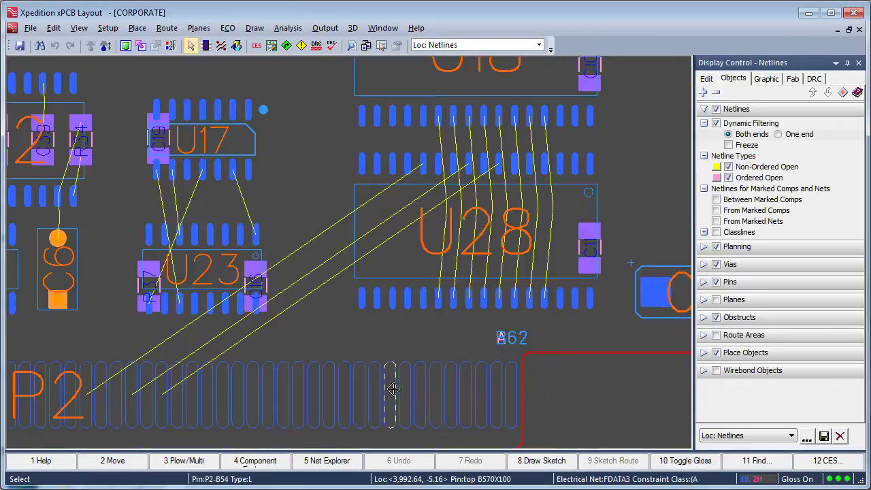
scroll(393, 388, "down", 2)
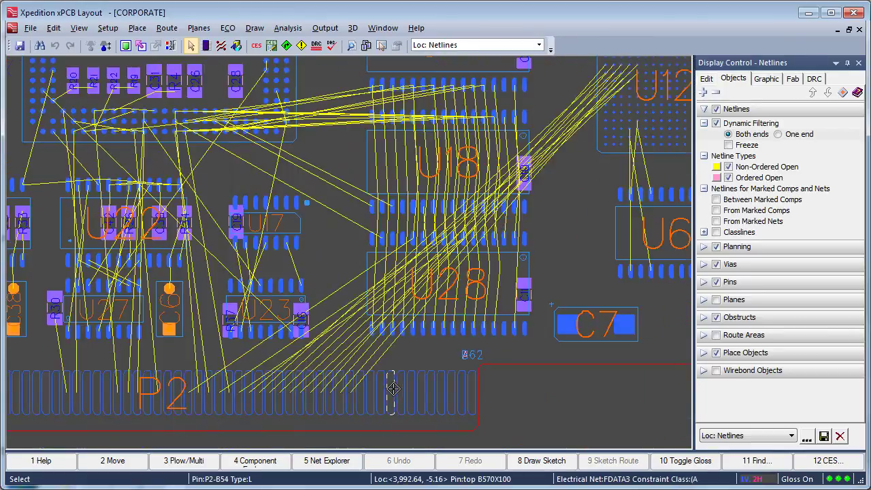
scroll(393, 388, "down", 1)
scroll(393, 389, "up", 2)
scroll(393, 389, "up", 1)
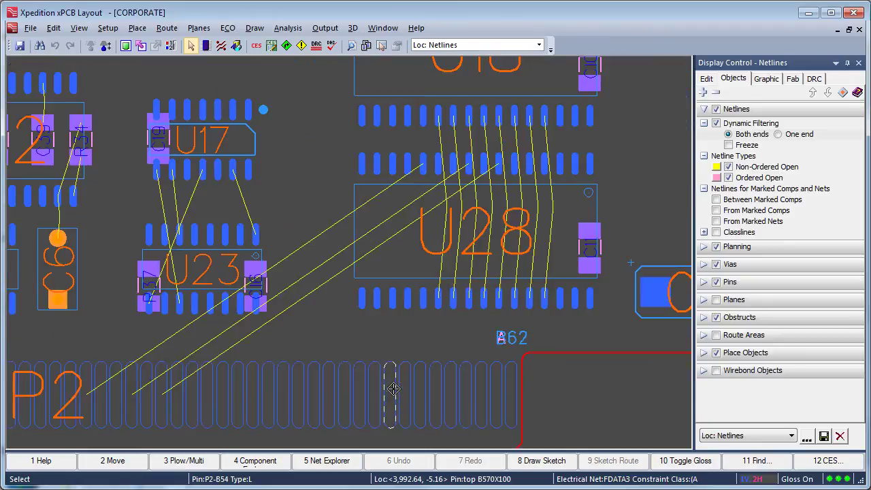
Step: Compare One end and Both ends filtering, leaving Both ends with U21, U22, U26, U27 in view
left_click(777, 134)
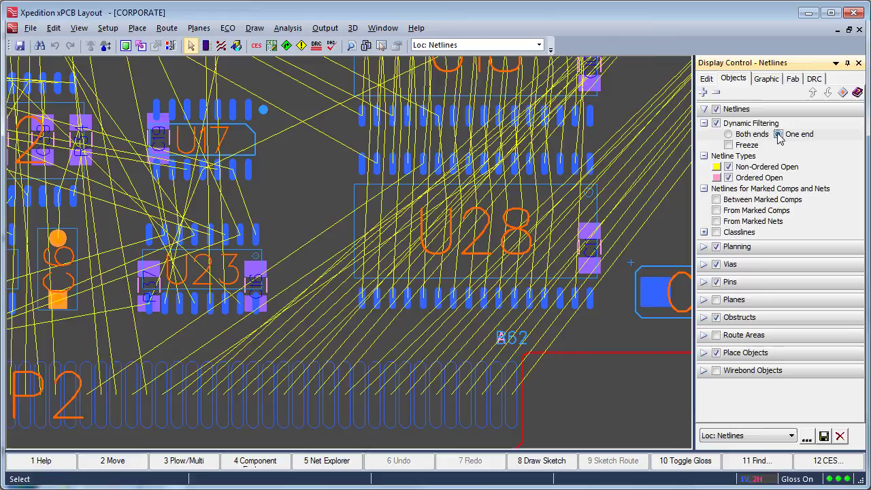
left_click(728, 135)
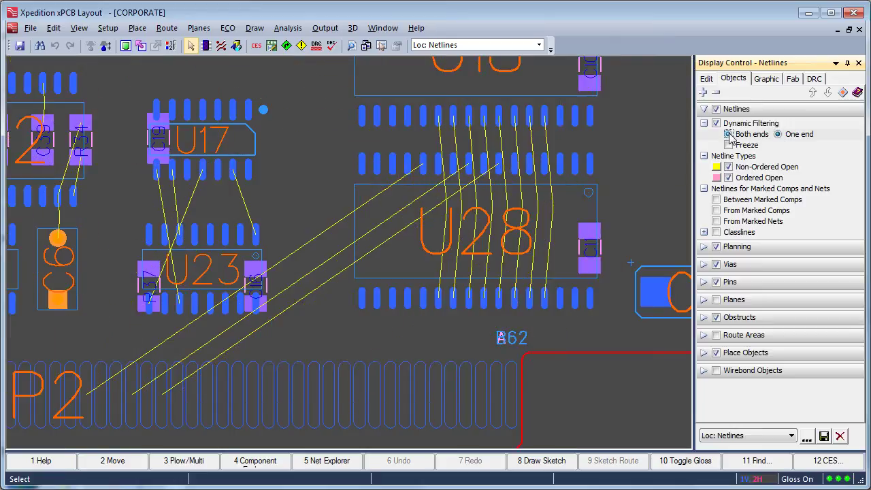
scroll(506, 253, "left", 1)
middle_click_drag(507, 253, 270, 250)
scroll(184, 235, "up", 1)
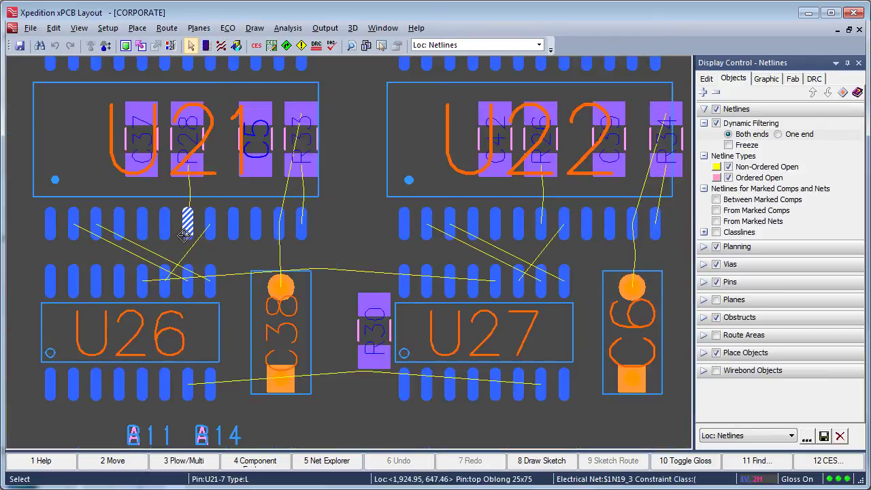
scroll(185, 234, "down", 1)
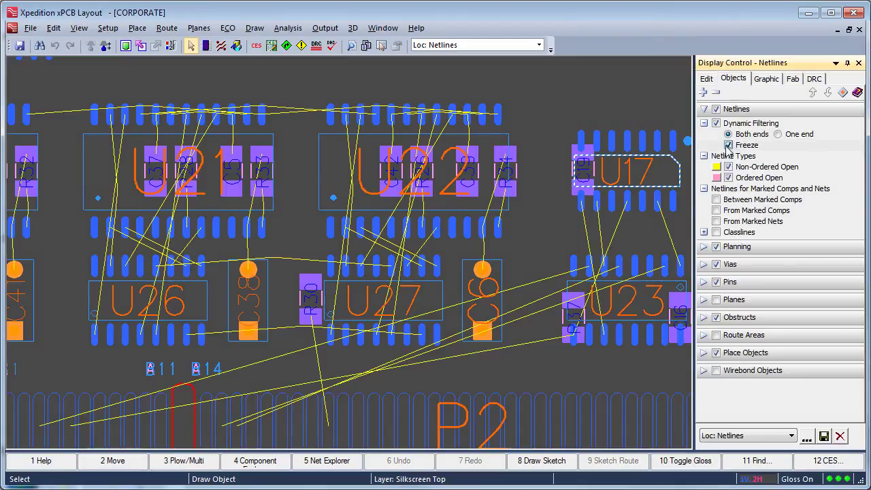
scroll(528, 242, "down", 1)
scroll(528, 243, "down", 1)
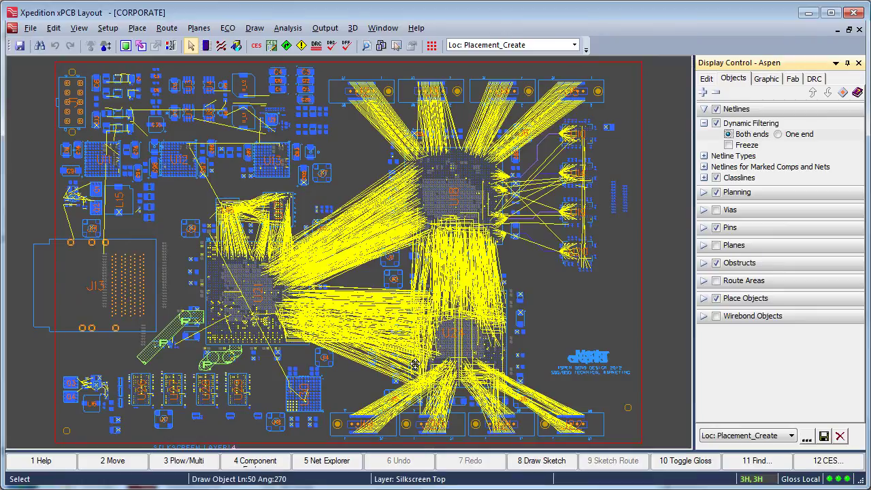
Step: Zoom into the Aspen board's netlines around U24 under unfrozen both-ends filtering
scroll(414, 364, "up", 3)
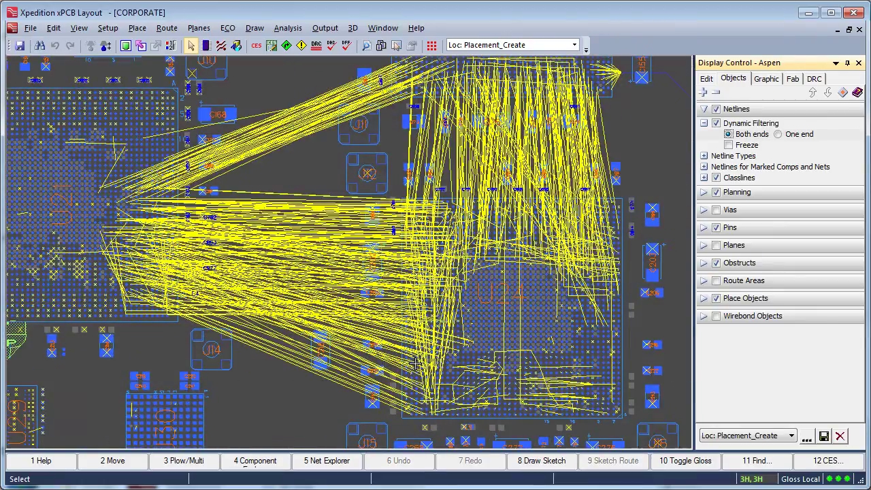